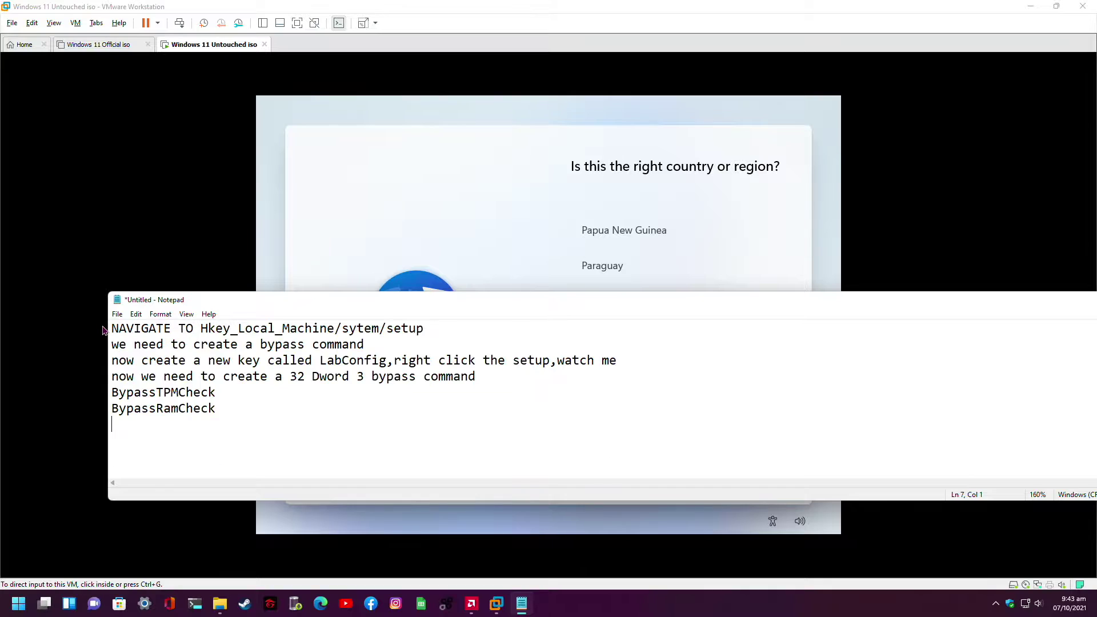
Delete all the existing text from the untitled Notepad note and return to the virtual machine
drag(235, 423, 80, 331)
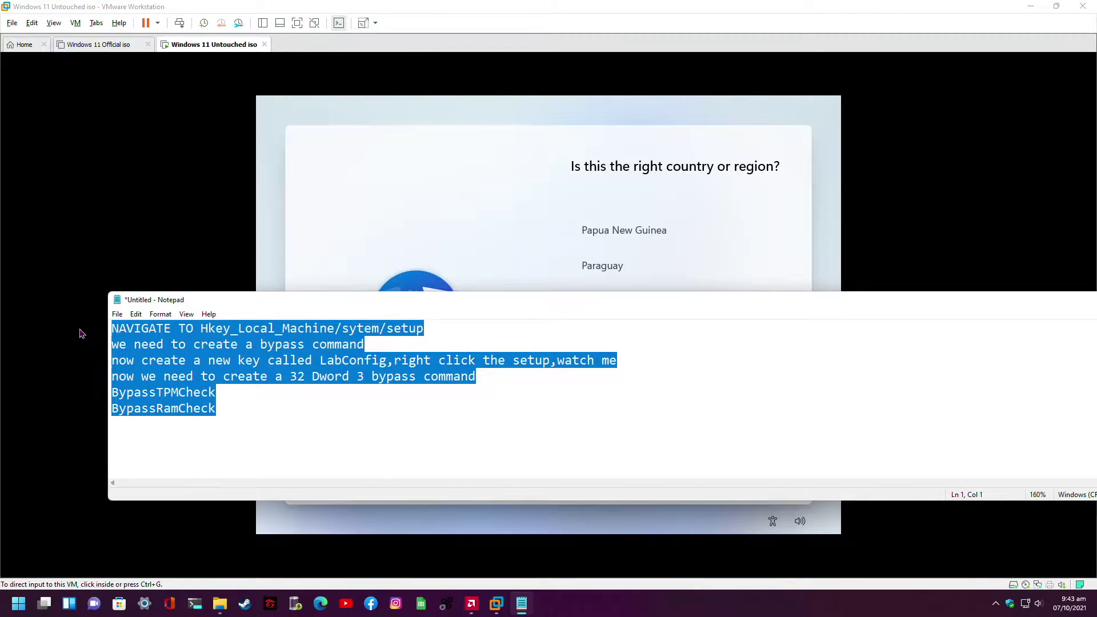
key(Delete)
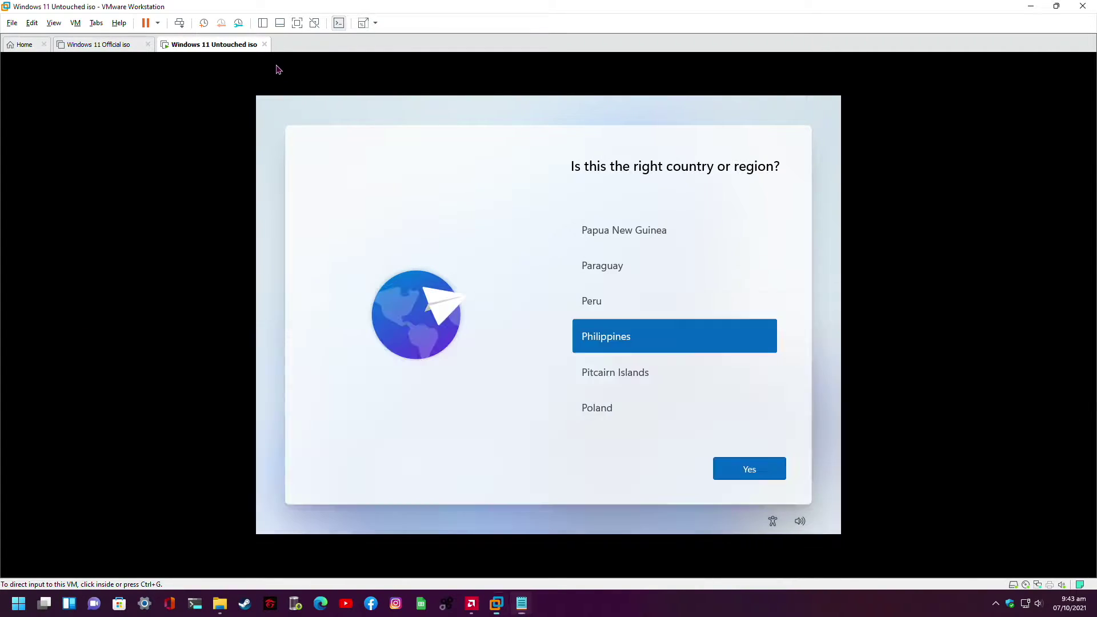
click(277, 69)
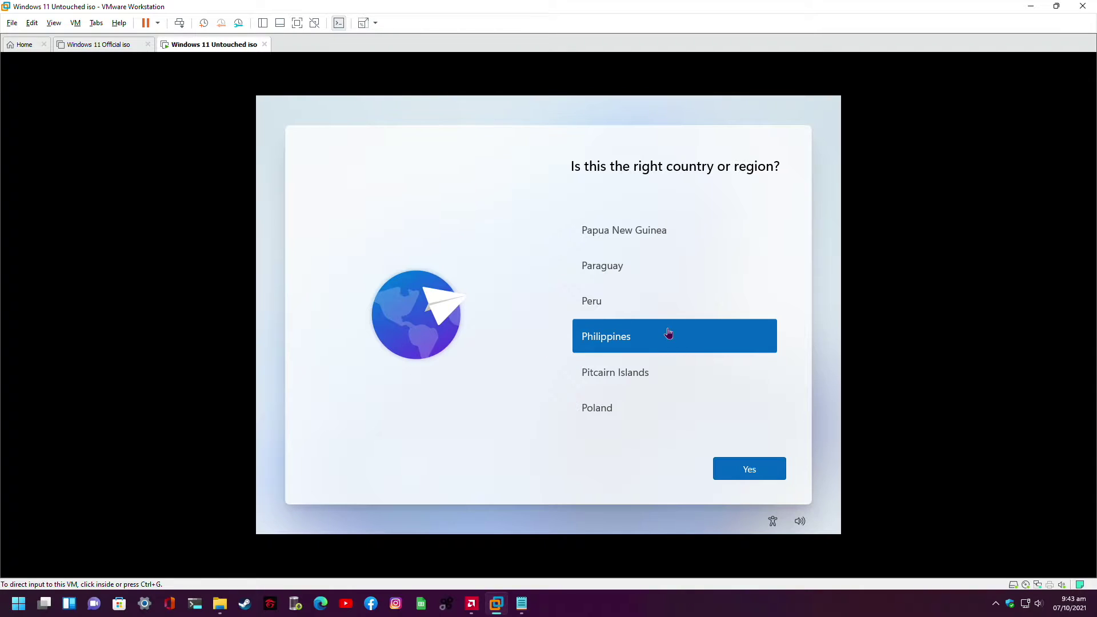
Confirm Philippines as the country or region and skip the failed OOBEKEYBOARD setup page
click(744, 473)
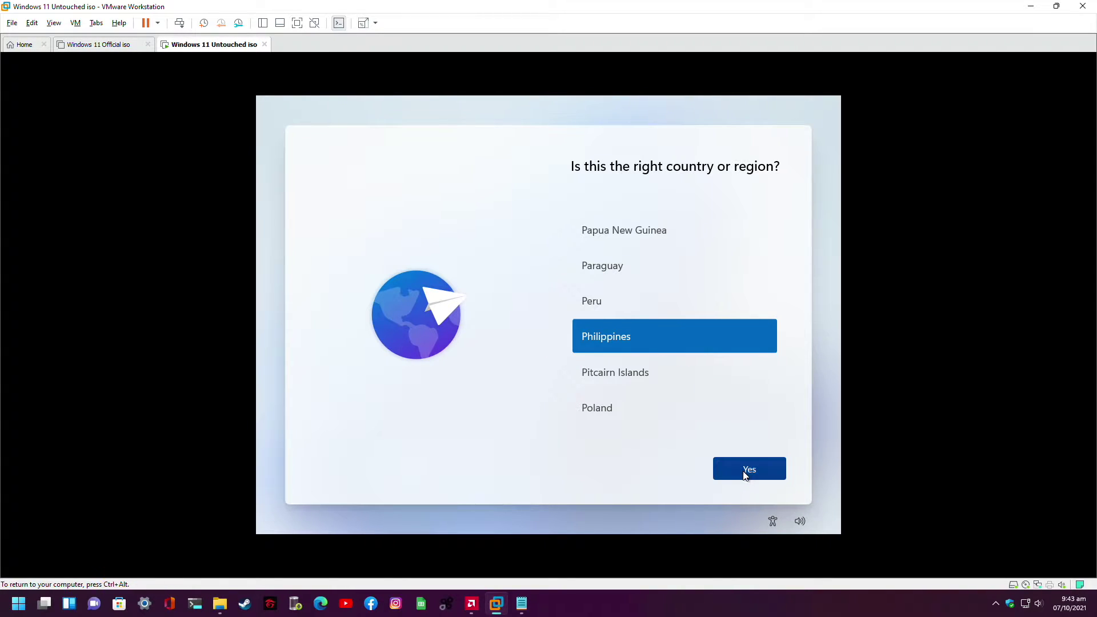
key(ctrl+alt)
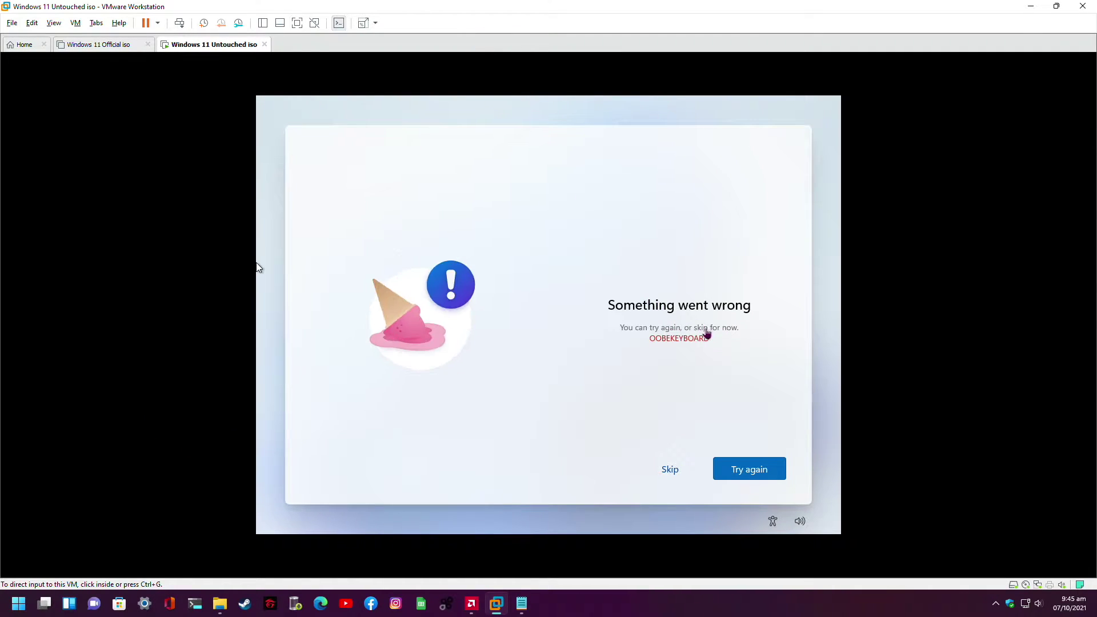
click(661, 466)
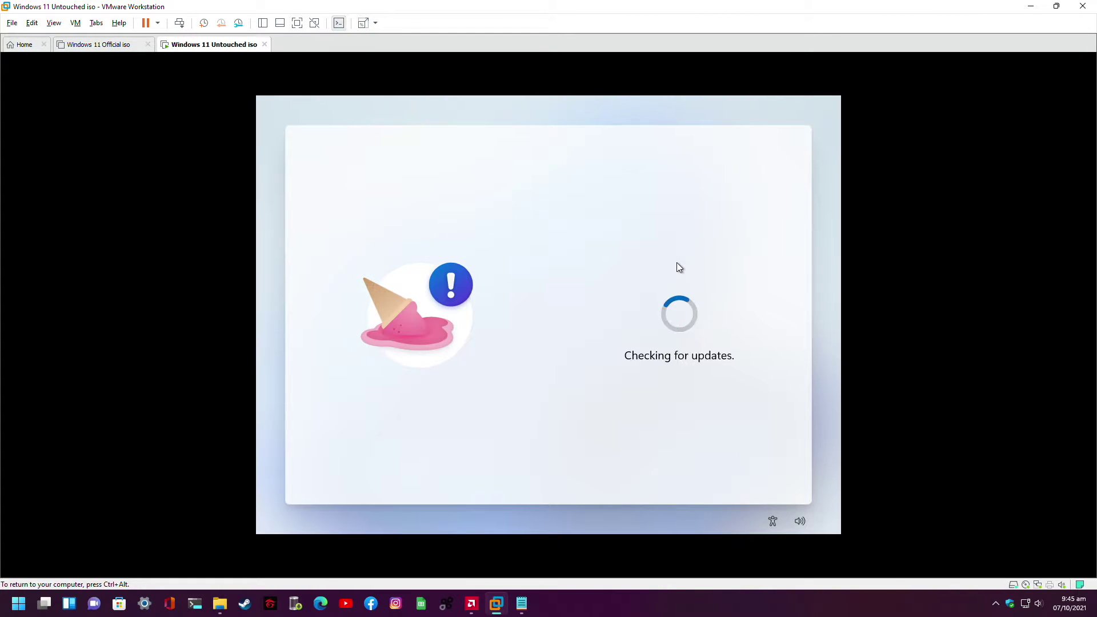
key(ctrl+alt)
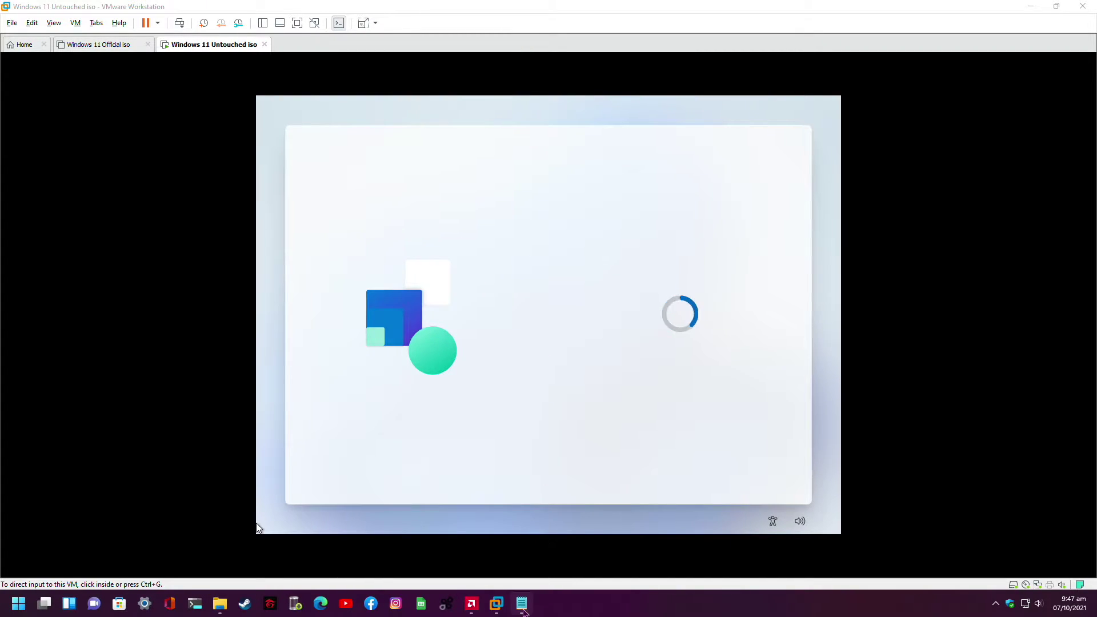
Bring up the empty Notepad note, move its window down below the setup page, and return to the virtual machine
click(521, 603)
drag(529, 305, 447, 489)
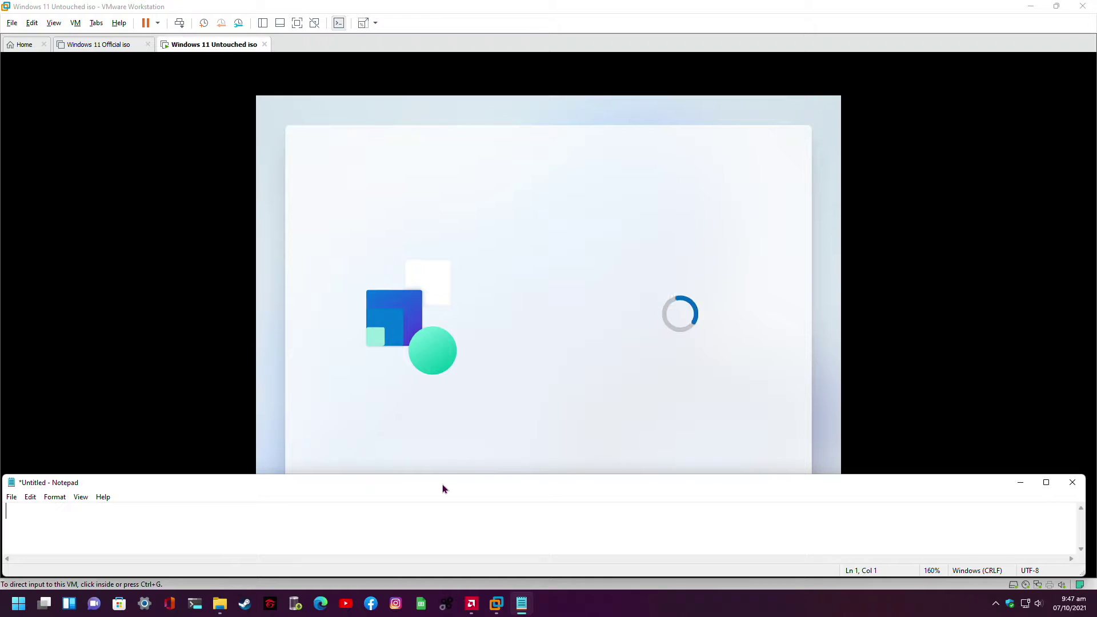
click(198, 178)
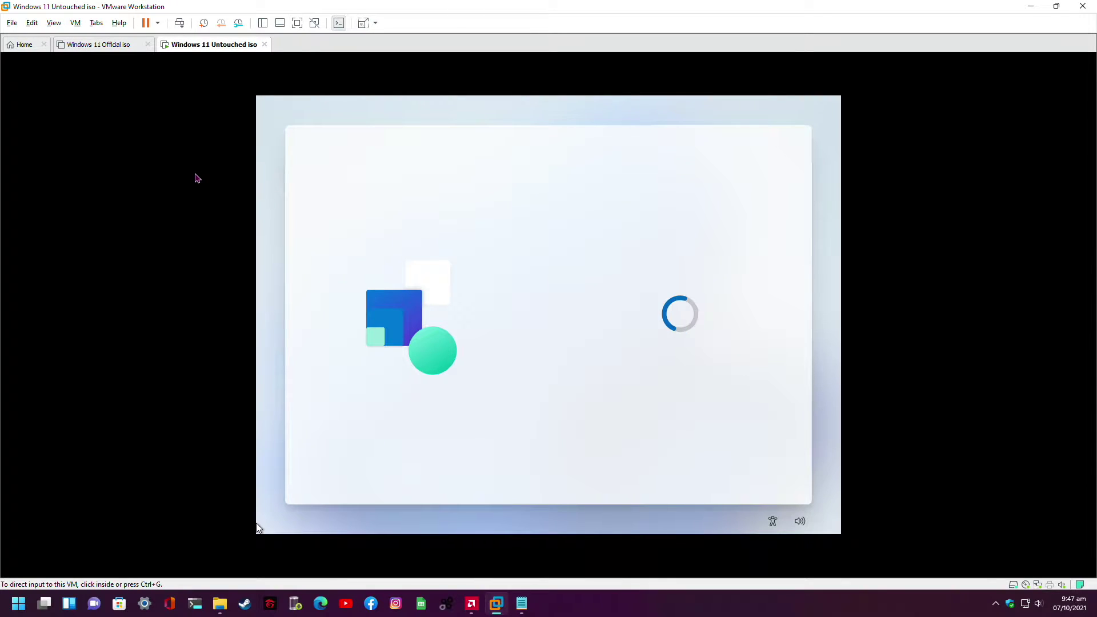
Skip naming the PC in the Windows 11 setup and release control back to the host computer
click(522, 280)
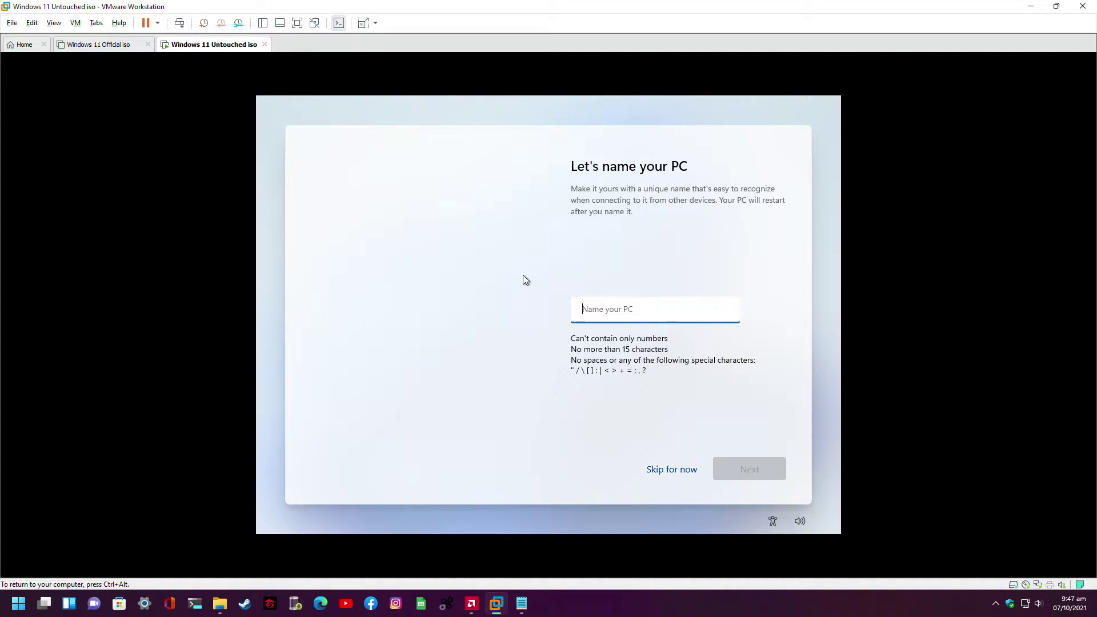
click(677, 472)
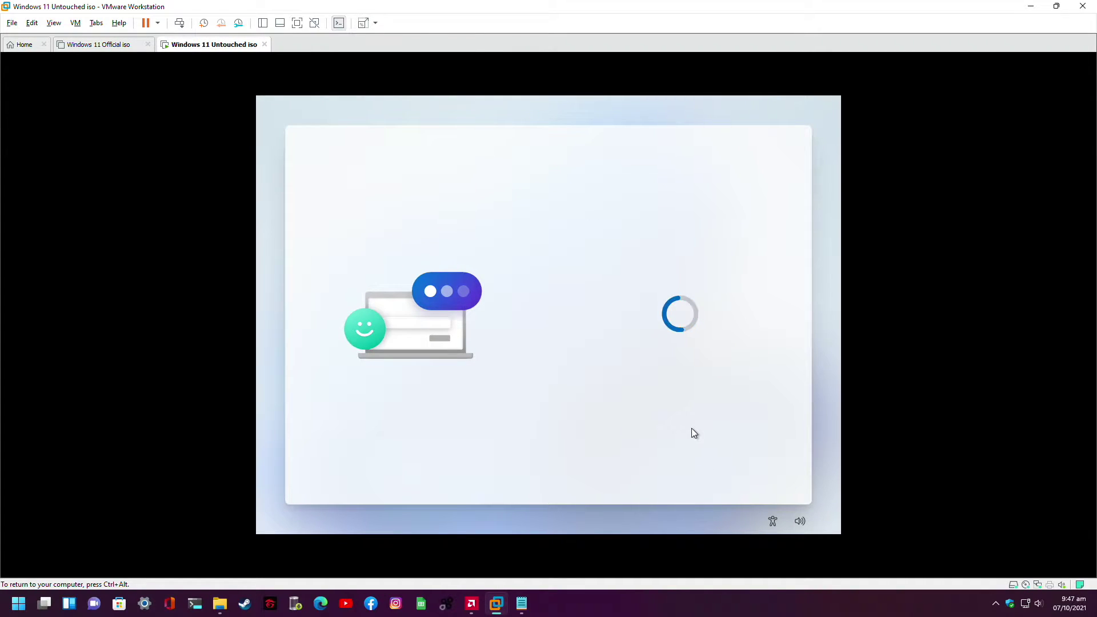
key(ctrl+alt)
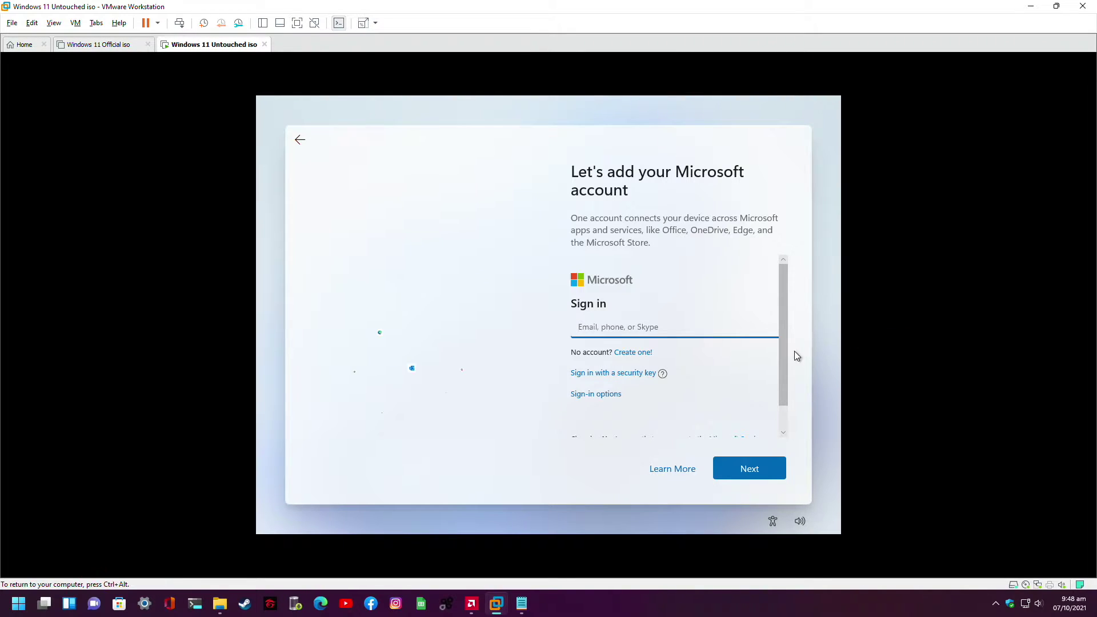
Bring up the Notepad note over the Microsoft account page and write "wE NEED TO BYPASS THIS GUYS..,,"
mouse_move(522, 605)
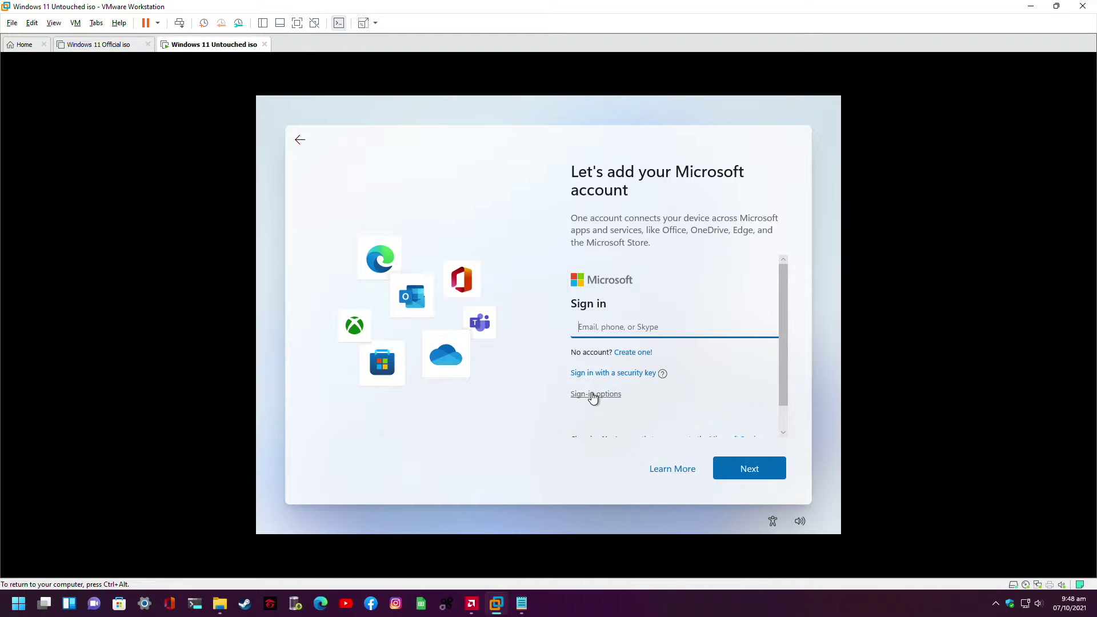
scroll(671, 395, down, 1)
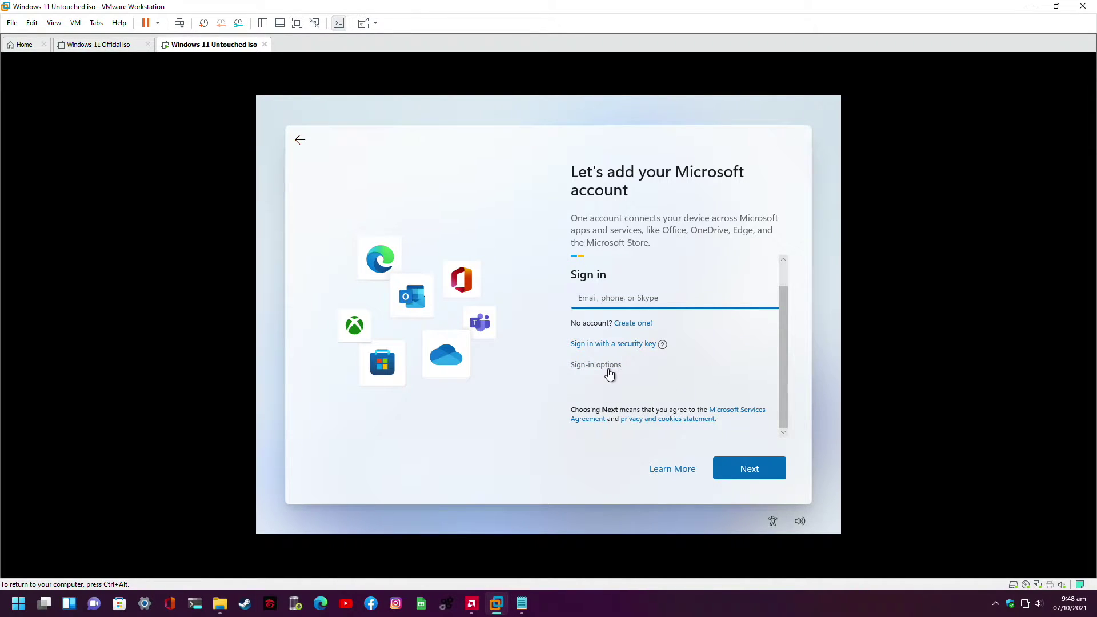
click(522, 605)
mouse_move(351, 489)
mouse_down()
mouse_move(341, 480)
mouse_move(350, 530)
mouse_move(357, 501)
mouse_up()
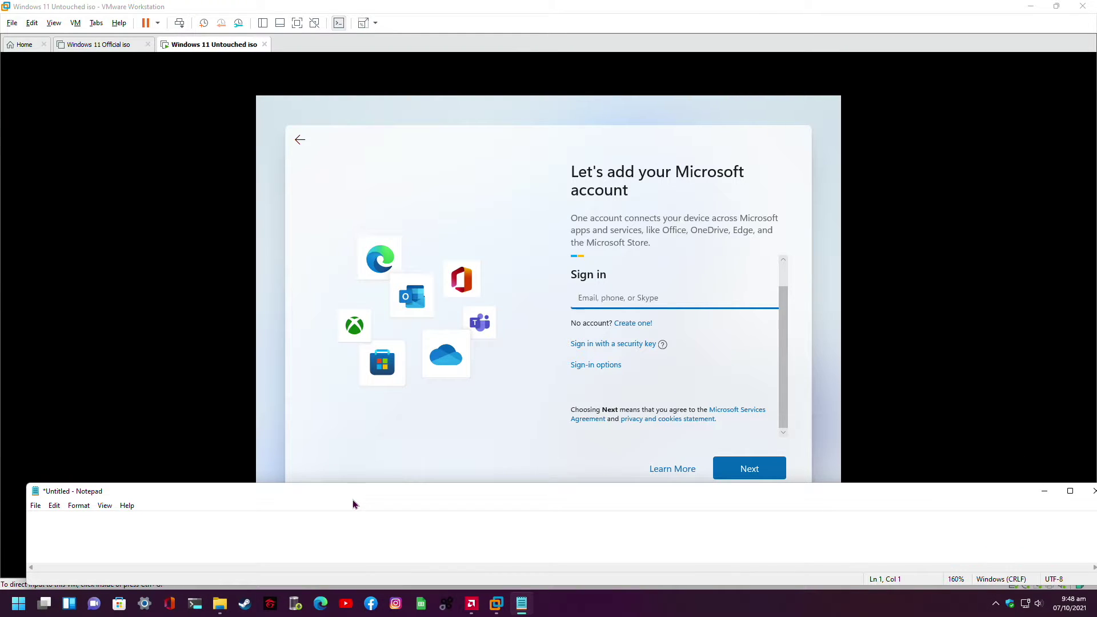
text(WE)
key(BackSpace)
key(BackSpace)
text(wE)
key(BackSpace)
text(E NEED TO BYPASS)
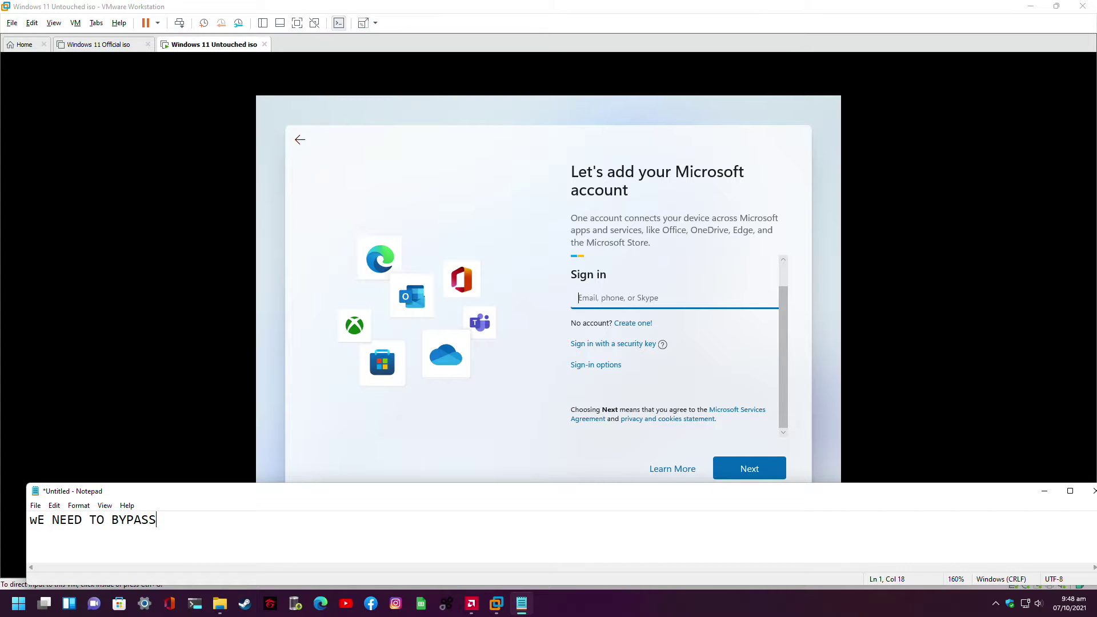
text( THIS GU)
text(YS)
text(..)
text(.)
Look through the Microsoft account page's sign-in options in the virtual machine and go back
click(359, 215)
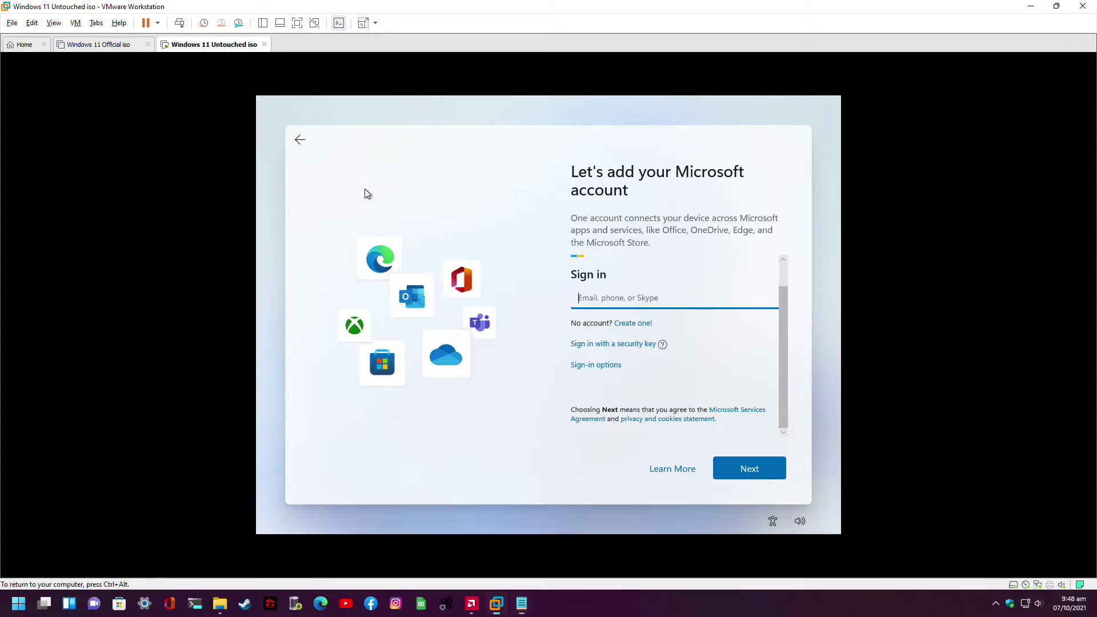
click(620, 365)
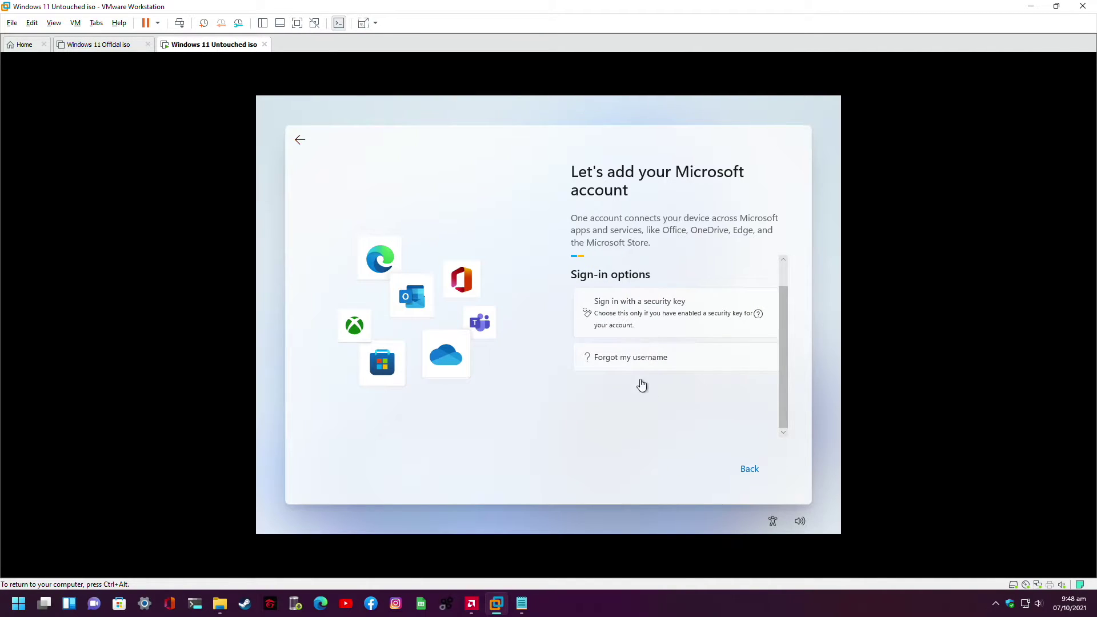
click(301, 142)
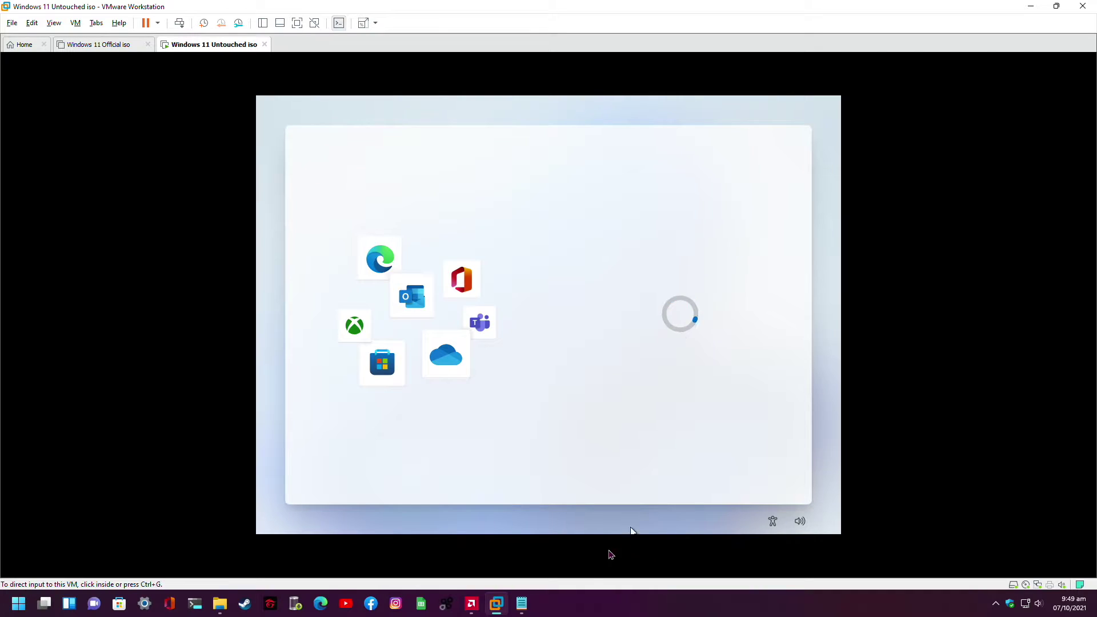
Add the second note line "AS U CAN SEE NO OPTION FOR CREATING AN OFFLINE ACCOUNT/LOCAL ACCOUNT" and return to the virtual machine
click(522, 603)
key(Return)
text(AS )
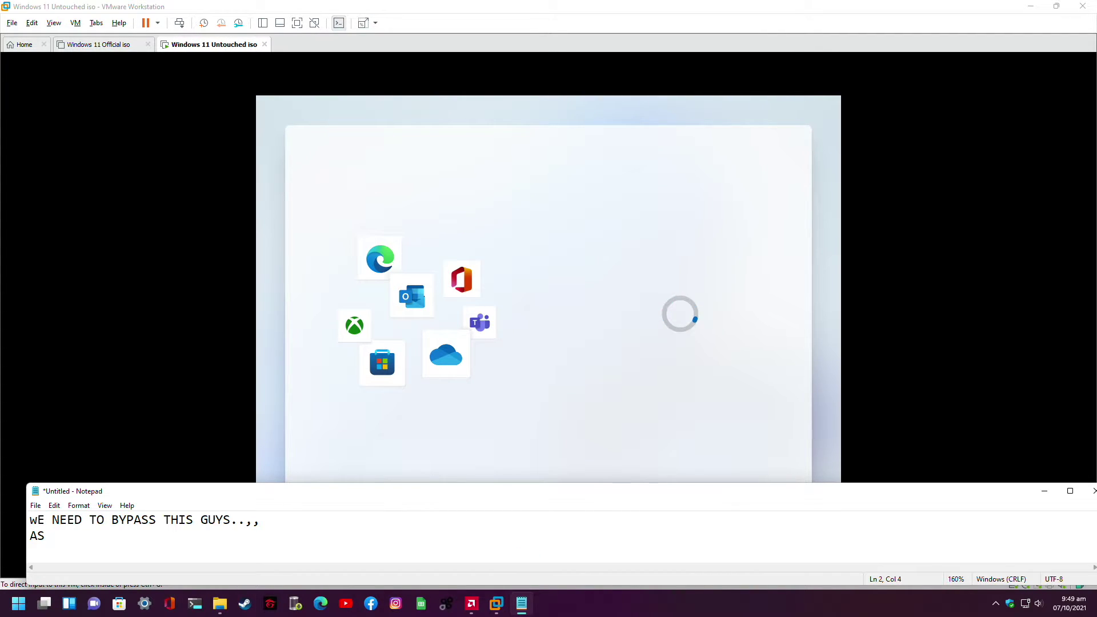
text(U CAN SEE NO OPTI)
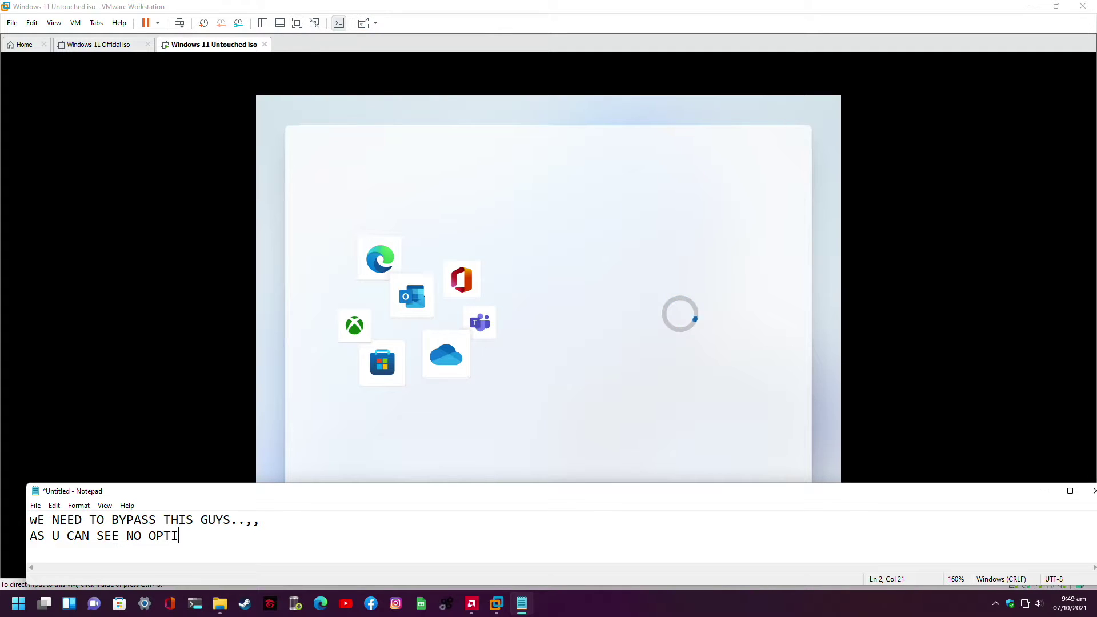
text(ON FOR CREATING)
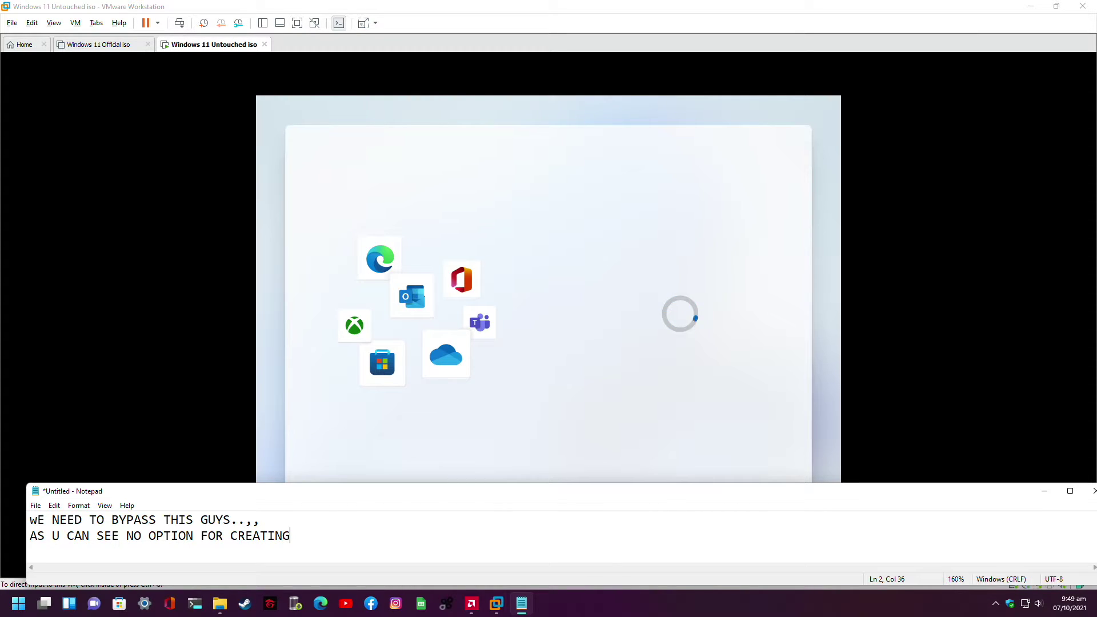
text(ANF)
key(BackSpace)
text(OFFLINE ACCOUNT)
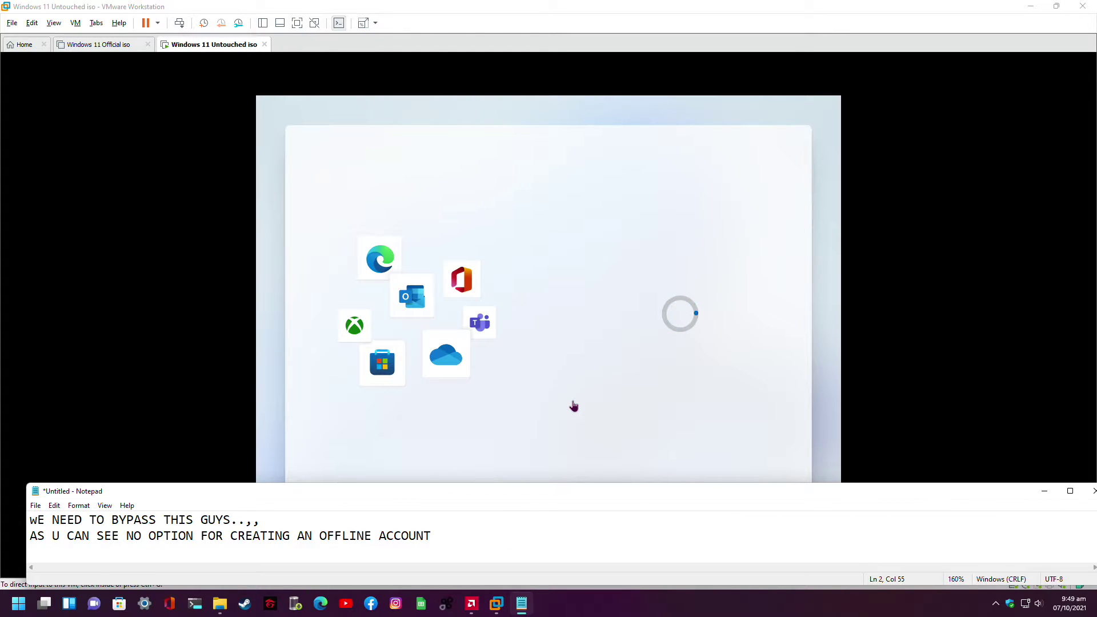
text(/LOCAL ACCOUNT)
click(541, 398)
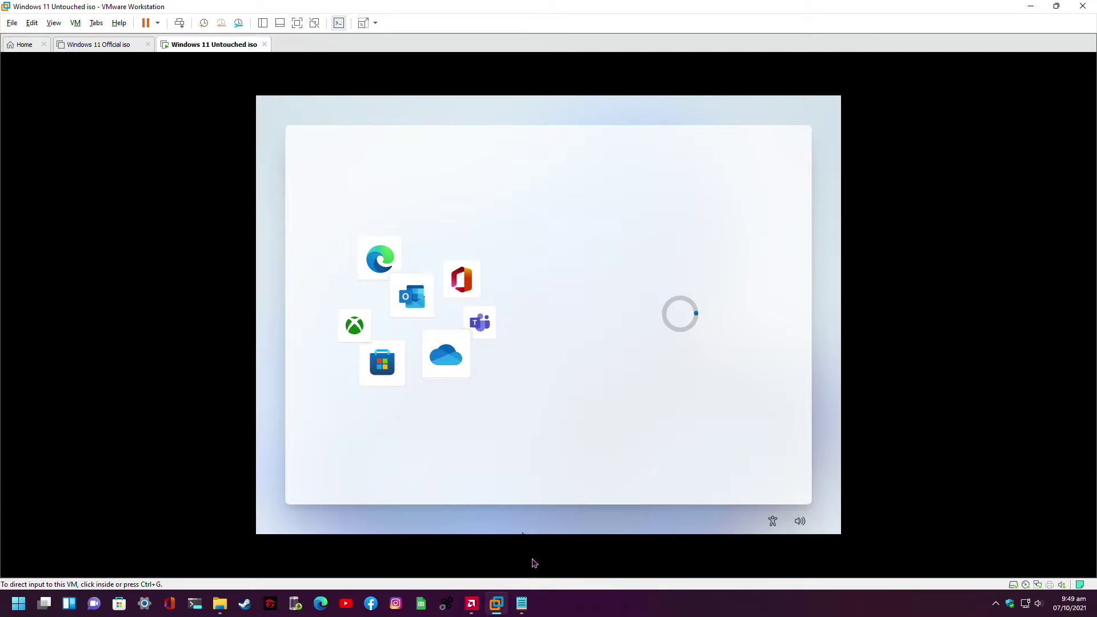
Bring the note back, shift its window slightly upward, and start a third line after the existing text
click(524, 608)
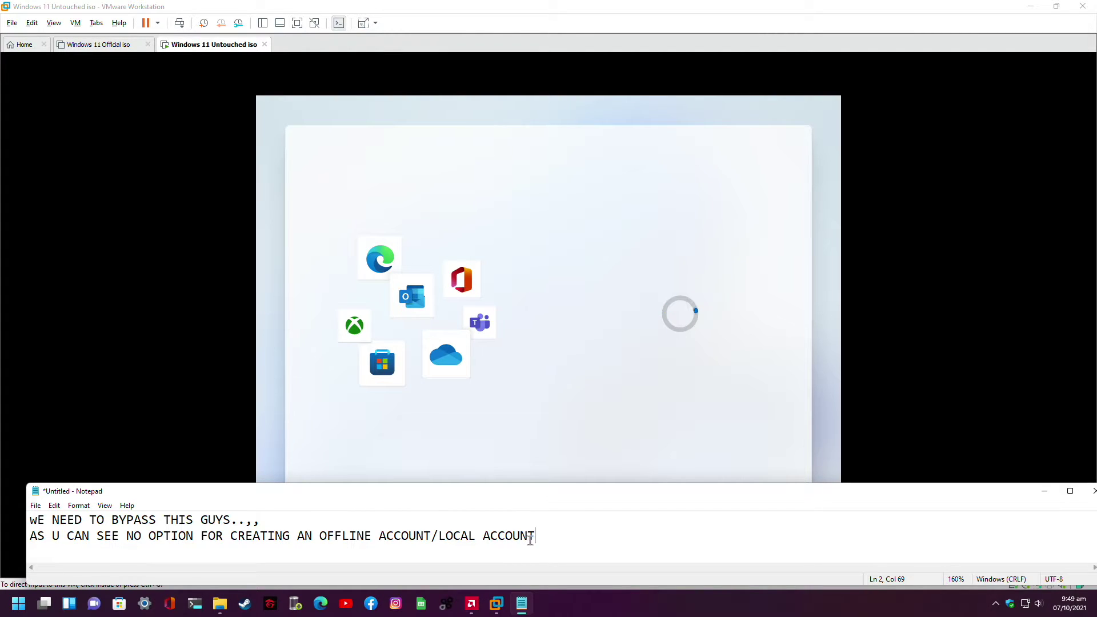
drag(541, 536, 35, 521)
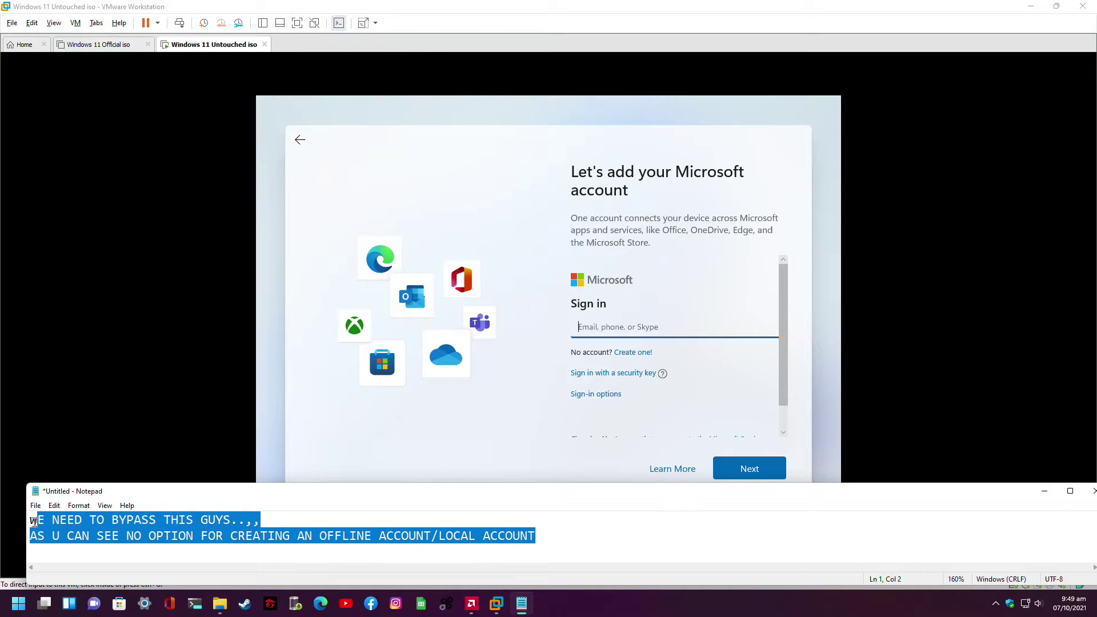
drag(34, 520, 26, 520)
click(549, 537)
drag(528, 501, 531, 488)
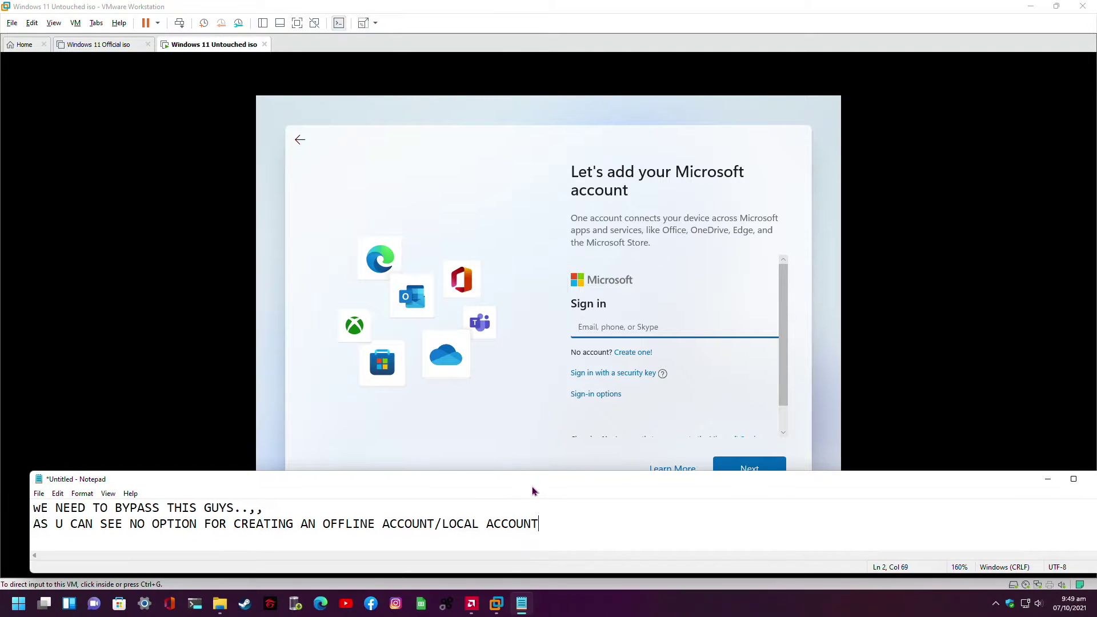
key(Return)
drag(600, 486, 600, 491)
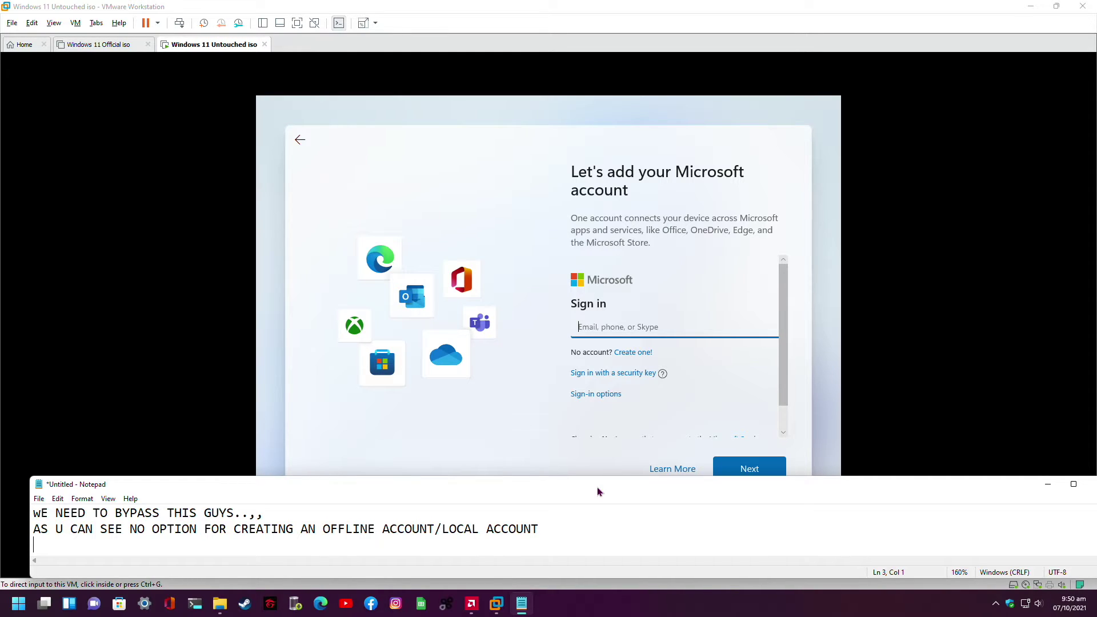
Write in the note: "WE NEED TO DISABLE THE INTERNET CONNECTIONS TO DO THAT WE NEED TO ACCESS THE COMMAND PROMPT AND LAUNCH THE NETWORK"
text(WE NEED TO DIS)
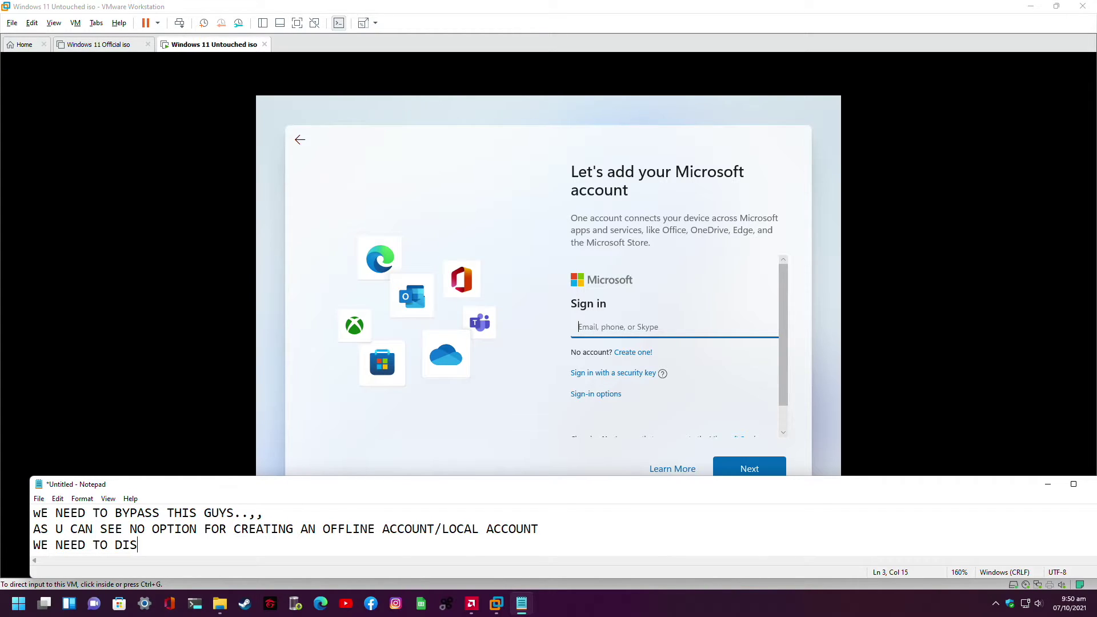
text(ABLE THE INTERNET CONNECTIONS)
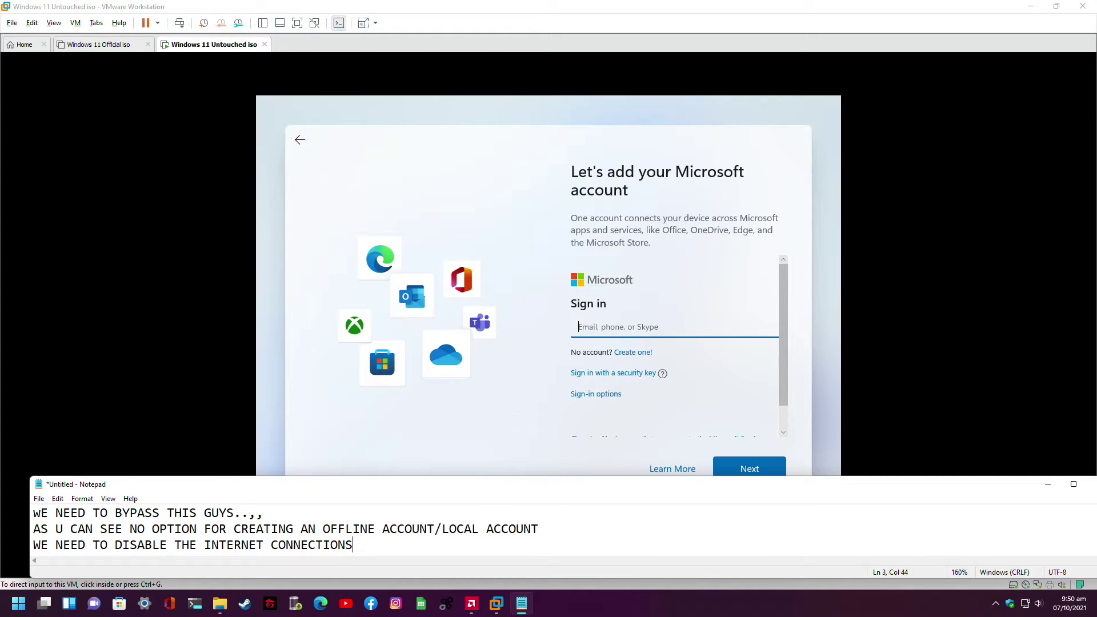
text(TO DO THAT WE NEED)
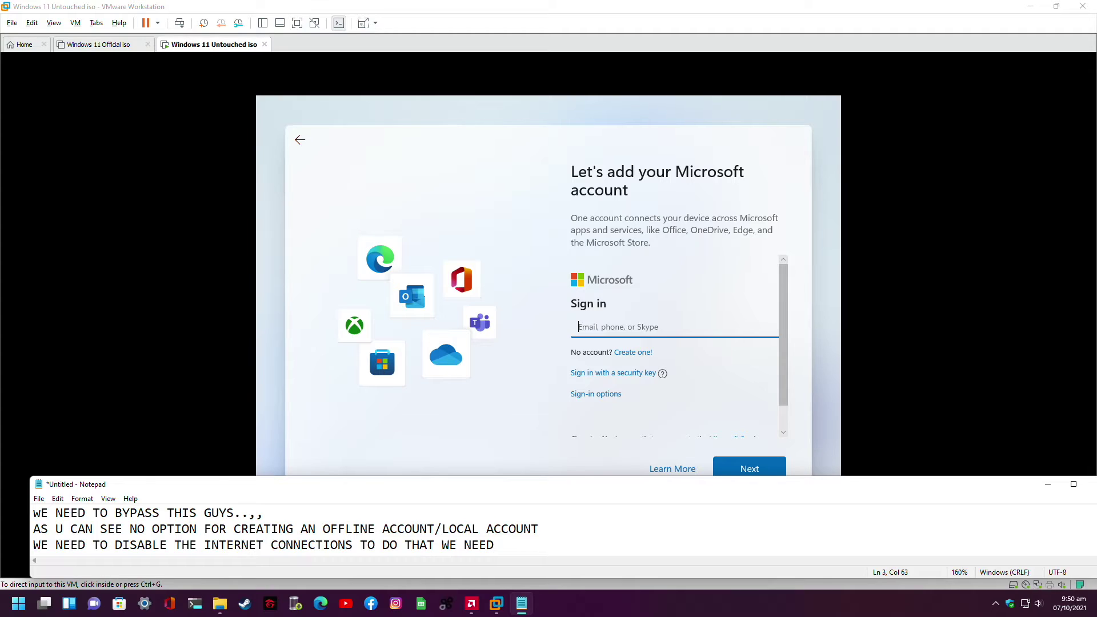
text( TO ACCESS THE COMMAND)
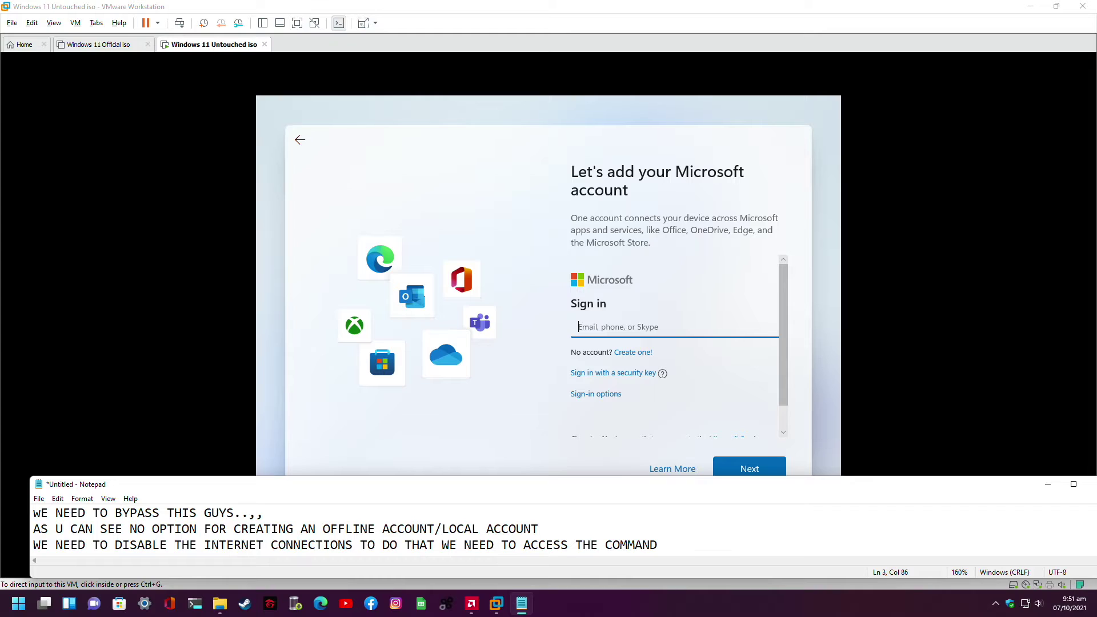
text( PROMPT)
text(AND LAUNCH)
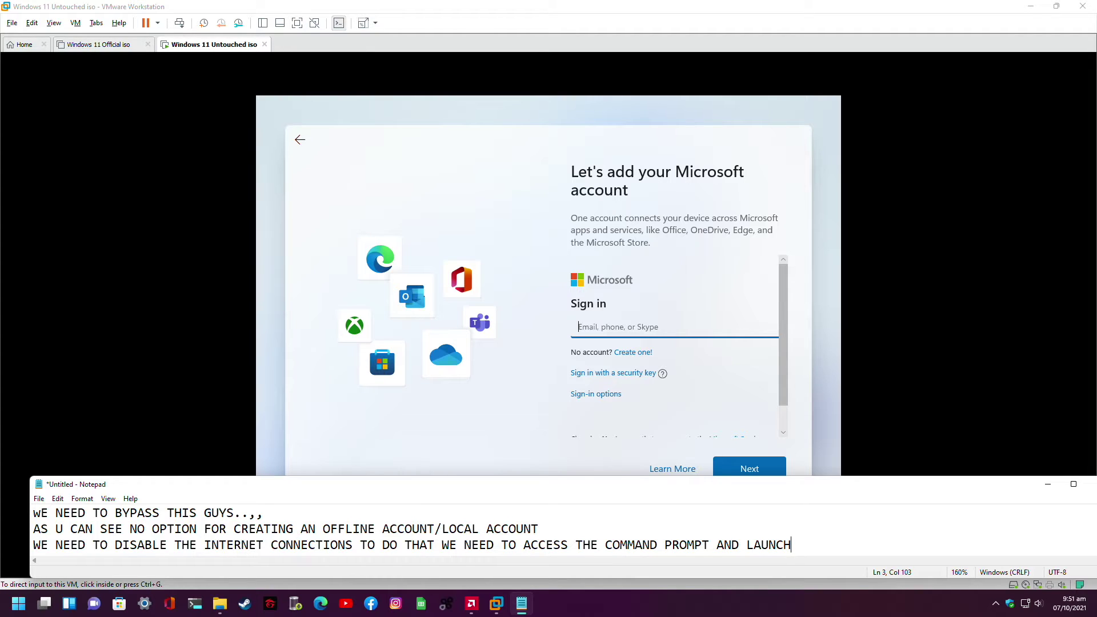
text( THE)
text(NETWORK)
Add the note line "JUST PRESS SHIFT AND F10 ON YOUR KEYBOARD" and start a new line below it
key(Return)
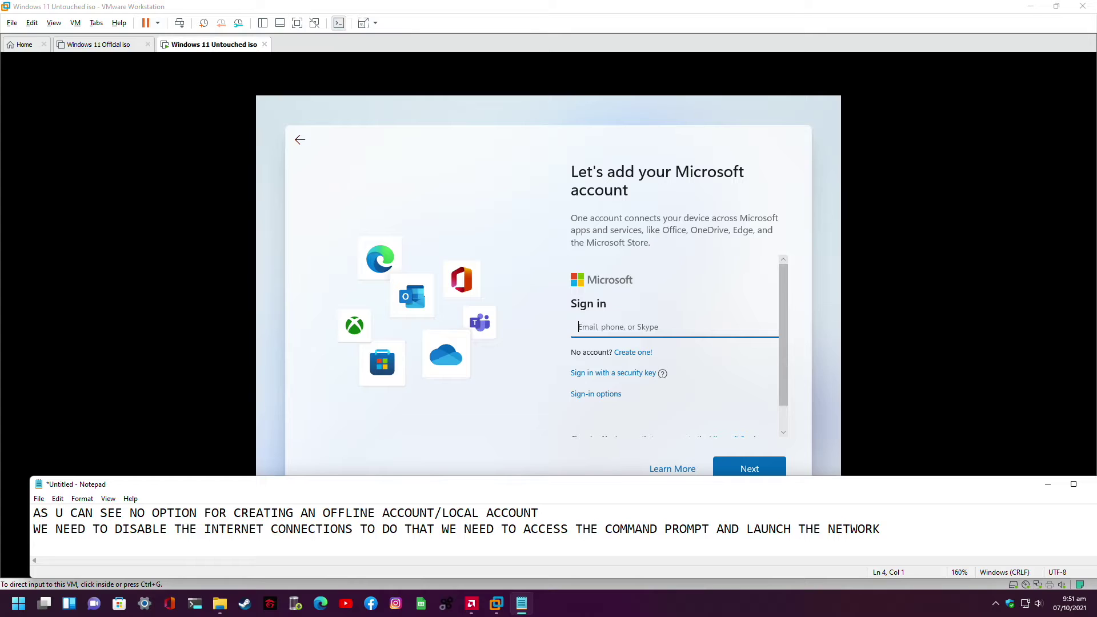
text(JUST PRESS SHIFT)
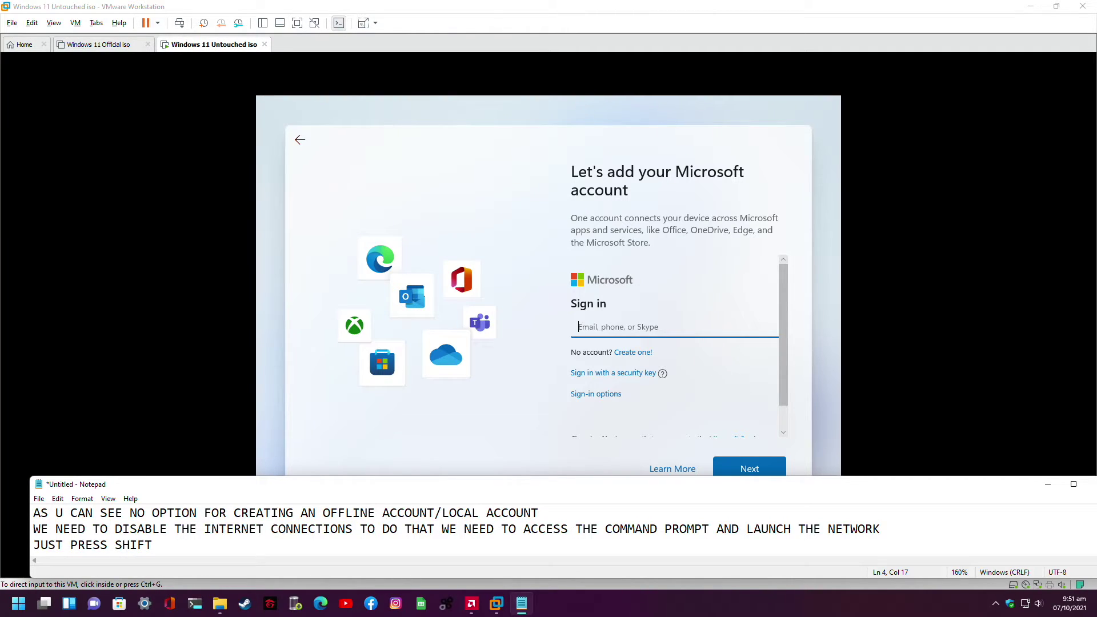
text( AND)
text(F10 ON YOUR KEYBOARD)
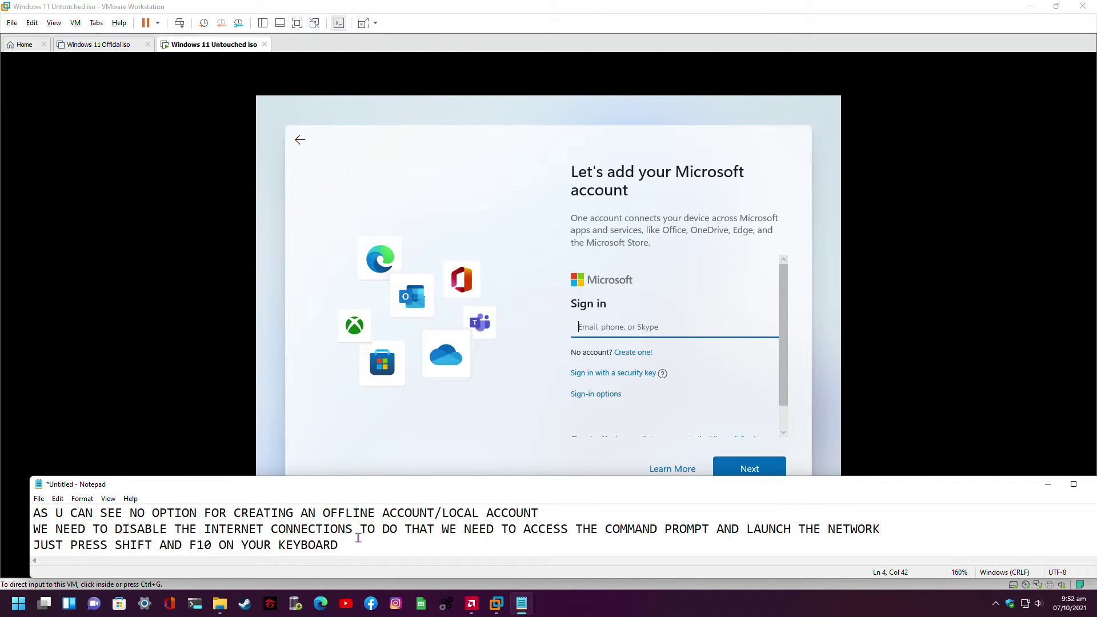
key(Return)
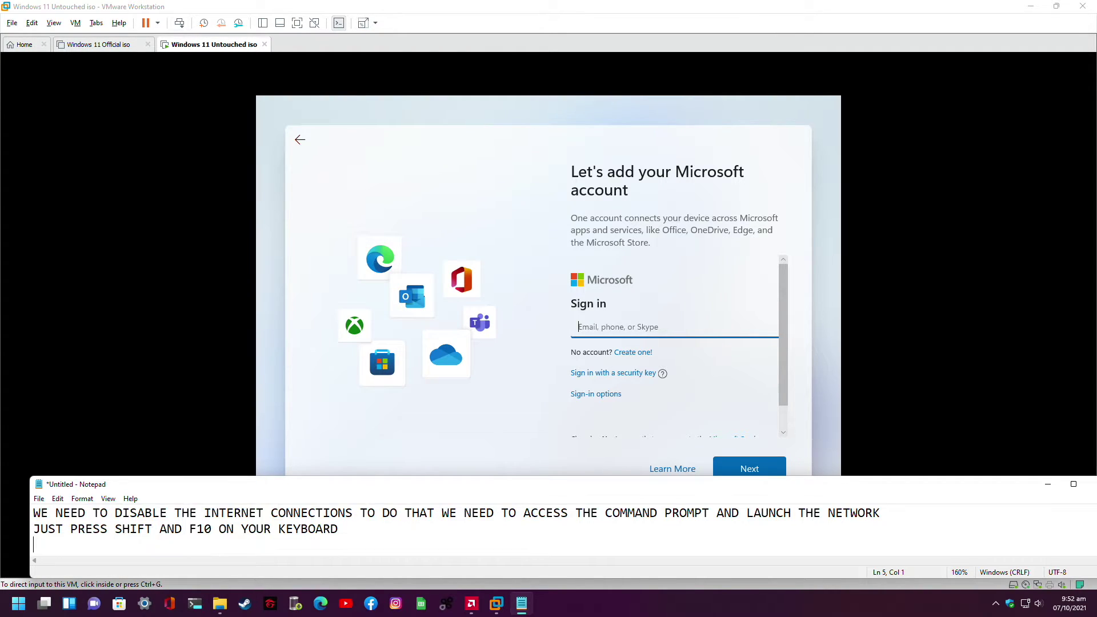
Open a Command Prompt over the Microsoft account page in the virtual machine
click(432, 158)
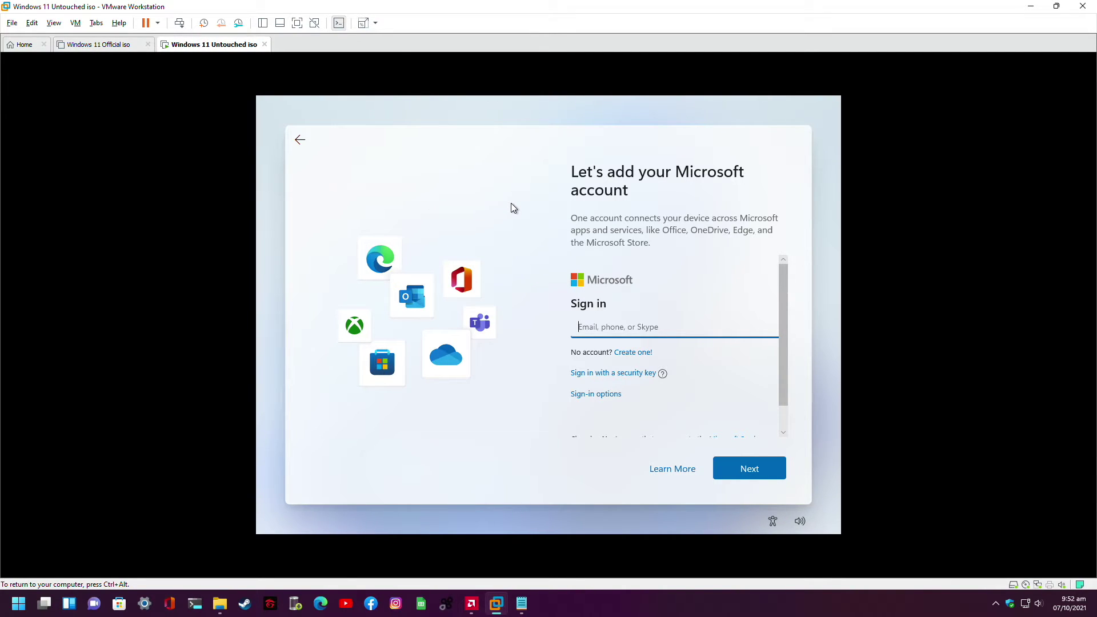
key(shift+F10)
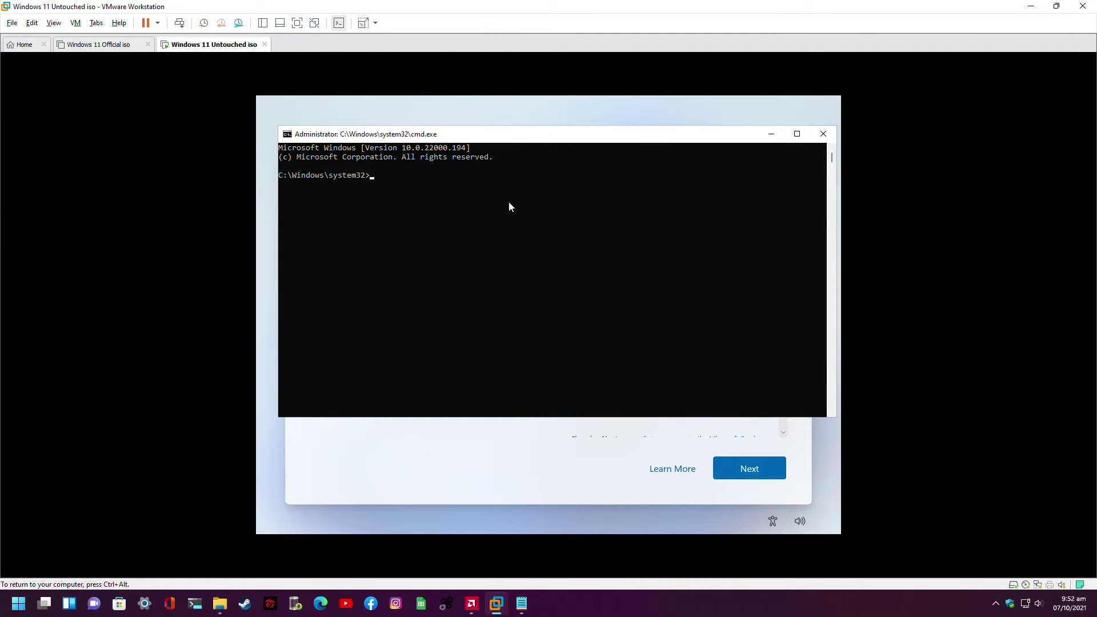
key(ctrl+alt)
Bring the Notepad note back and add the line "THEN TYPE CONTROL NETCONNECTIONS"
click(522, 604)
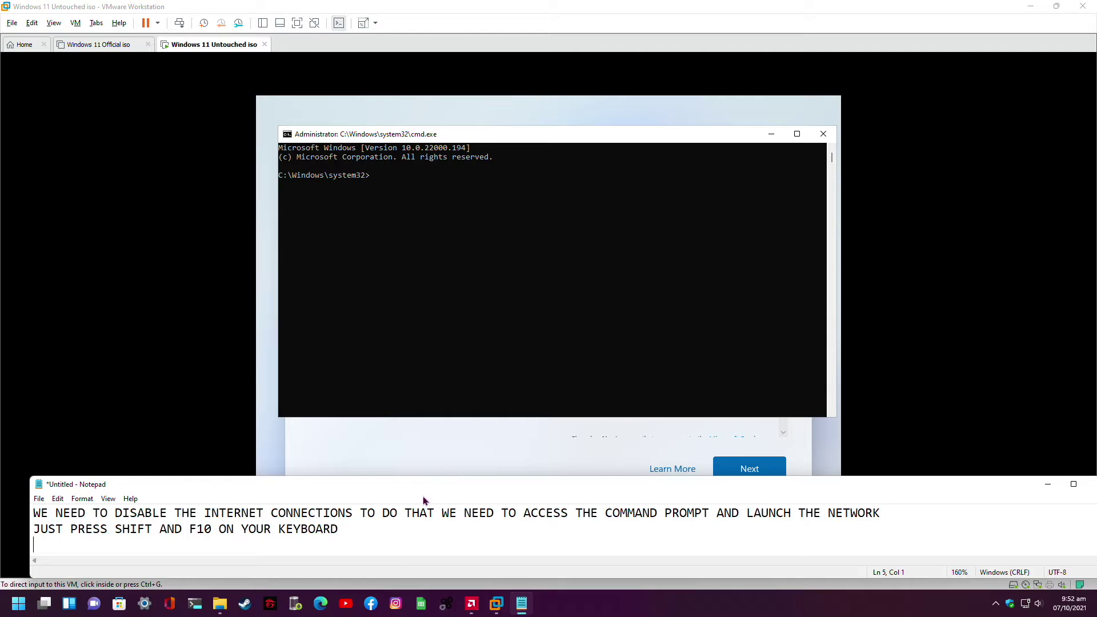
text(THEN TYPE CONTROL)
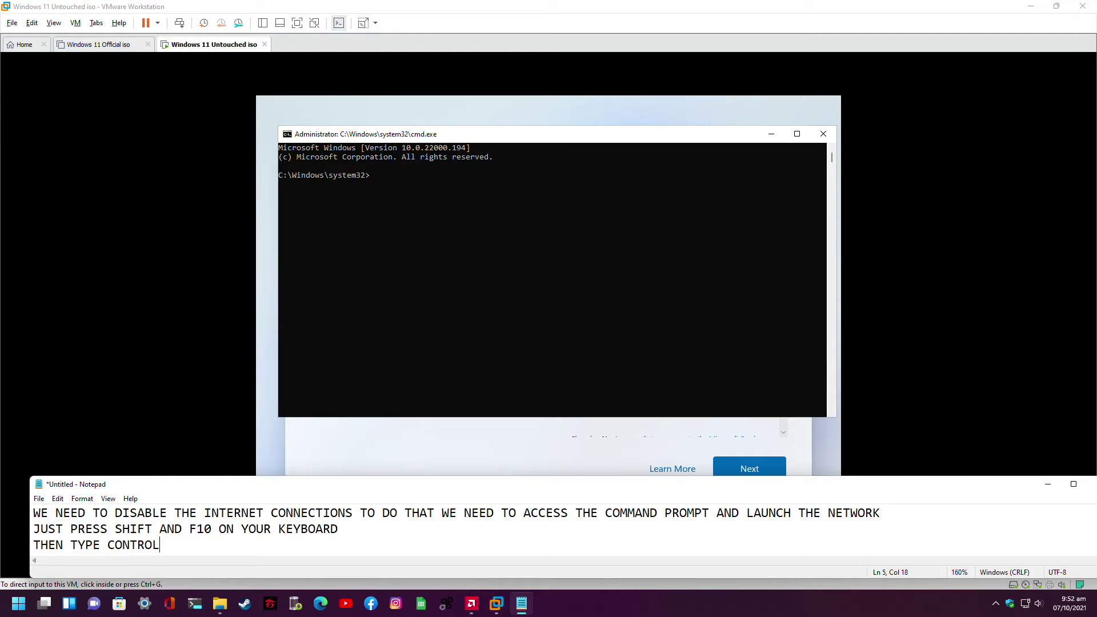
text( NETCONNECTIONS)
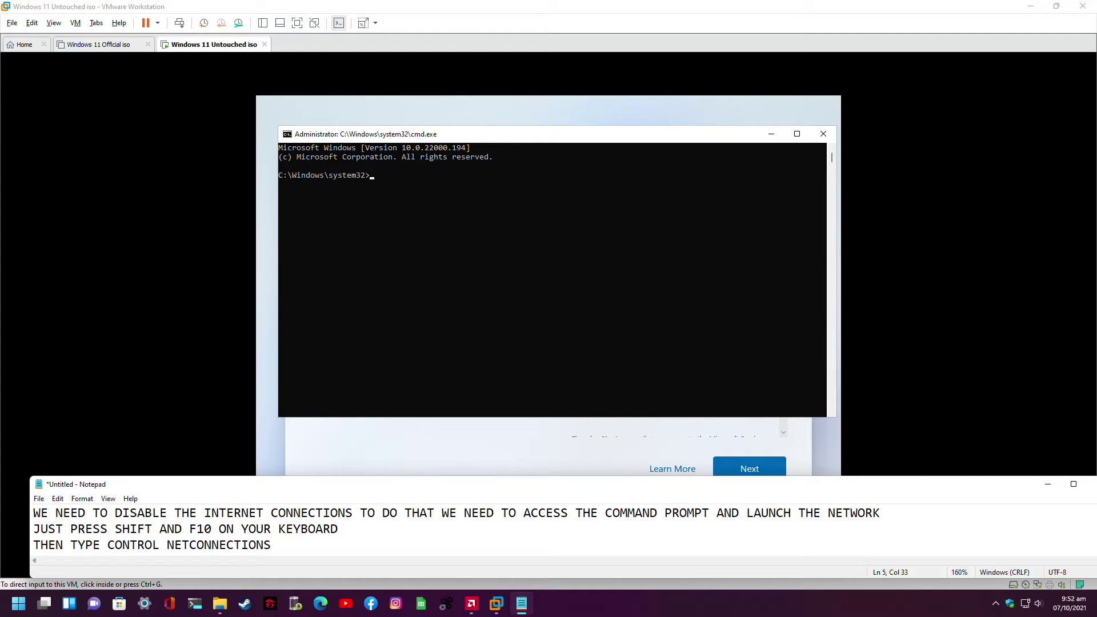
Run "control netconnections" in the virtual machine's Command Prompt
click(455, 142)
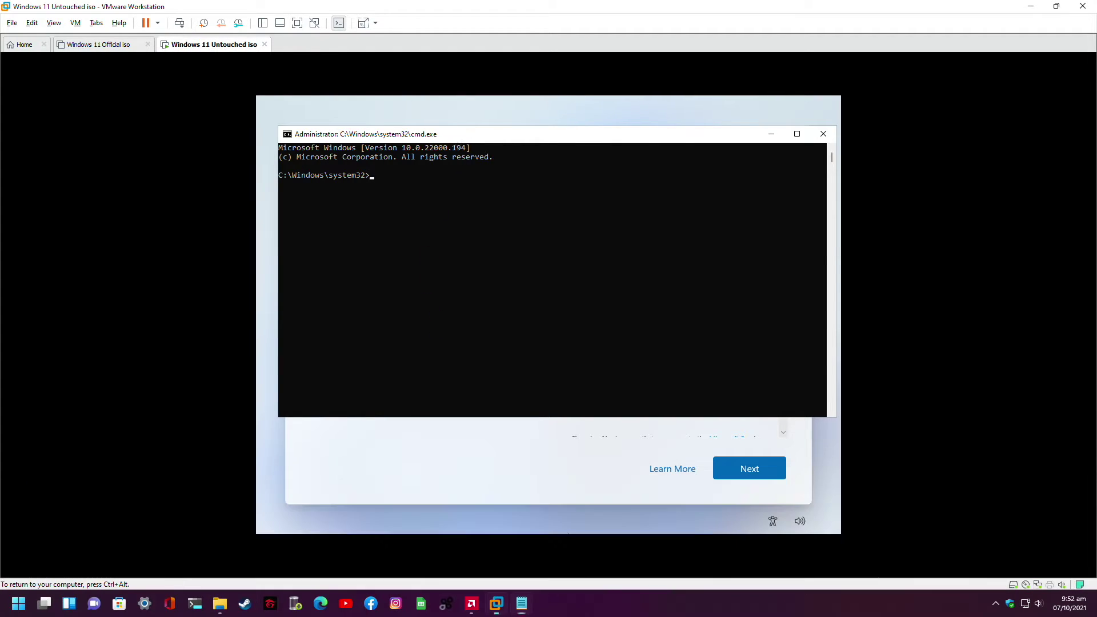
click(400, 176)
text(ne)
text(tconnections)
key(Return)
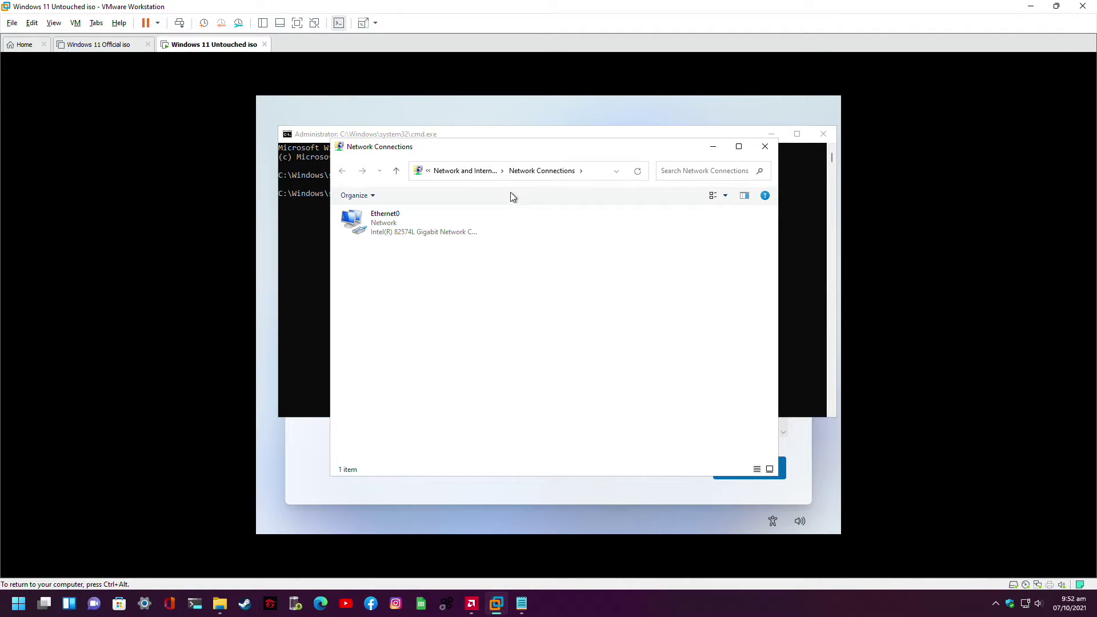
Disable the Ethernet0 adapter in the virtual machine's Network Connections
click(388, 229)
right_click(388, 229)
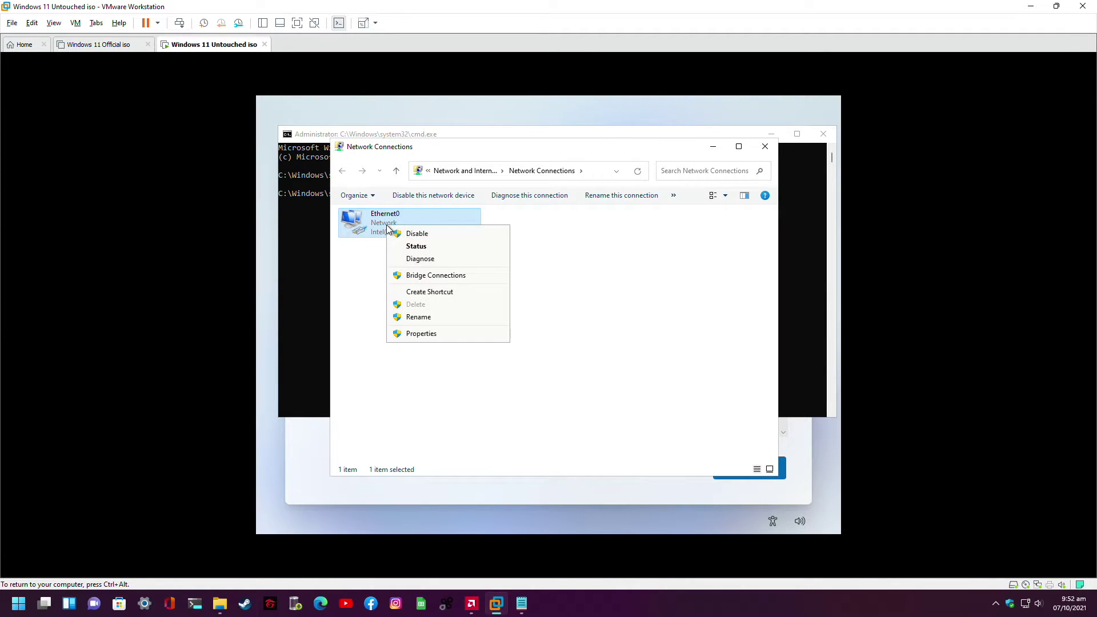
click(424, 236)
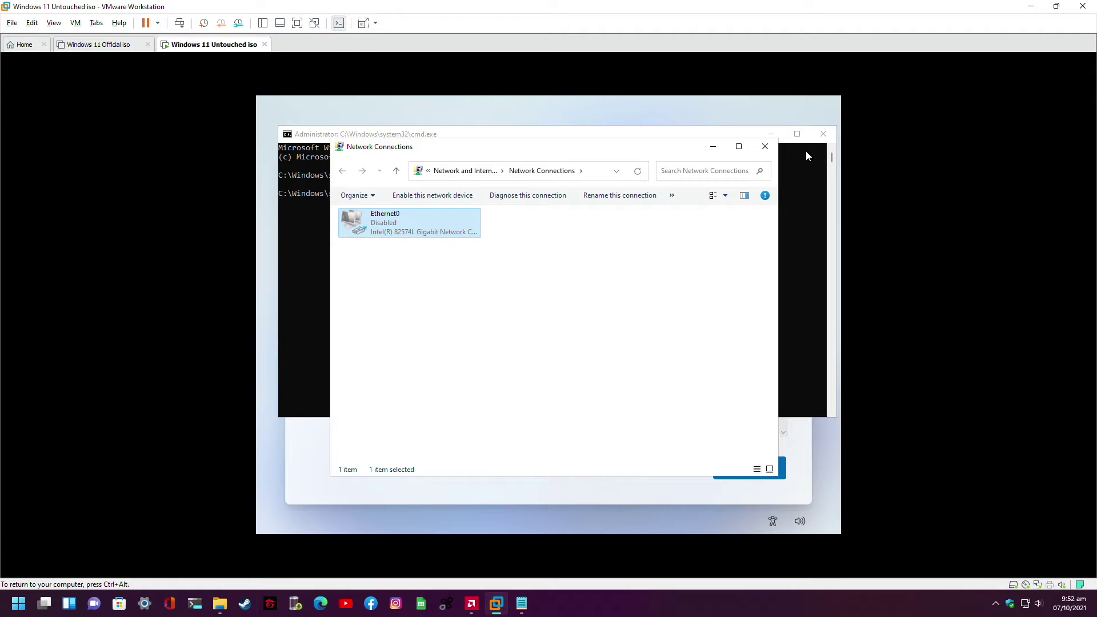
Close Network Connections and the Command Prompt, and go back from the Microsoft account page
click(764, 149)
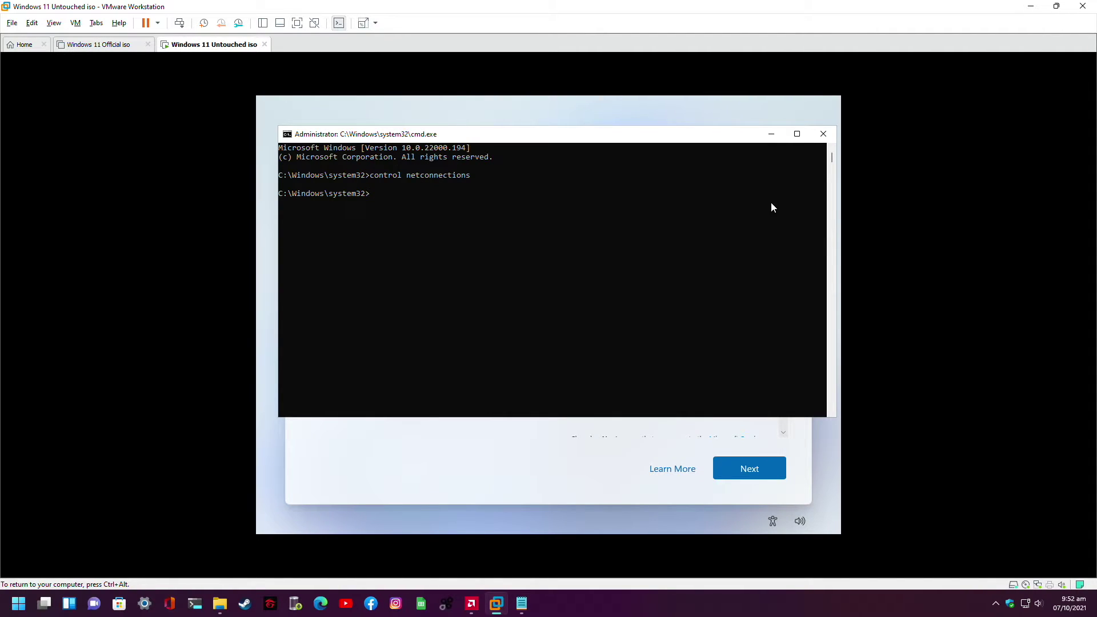
click(828, 137)
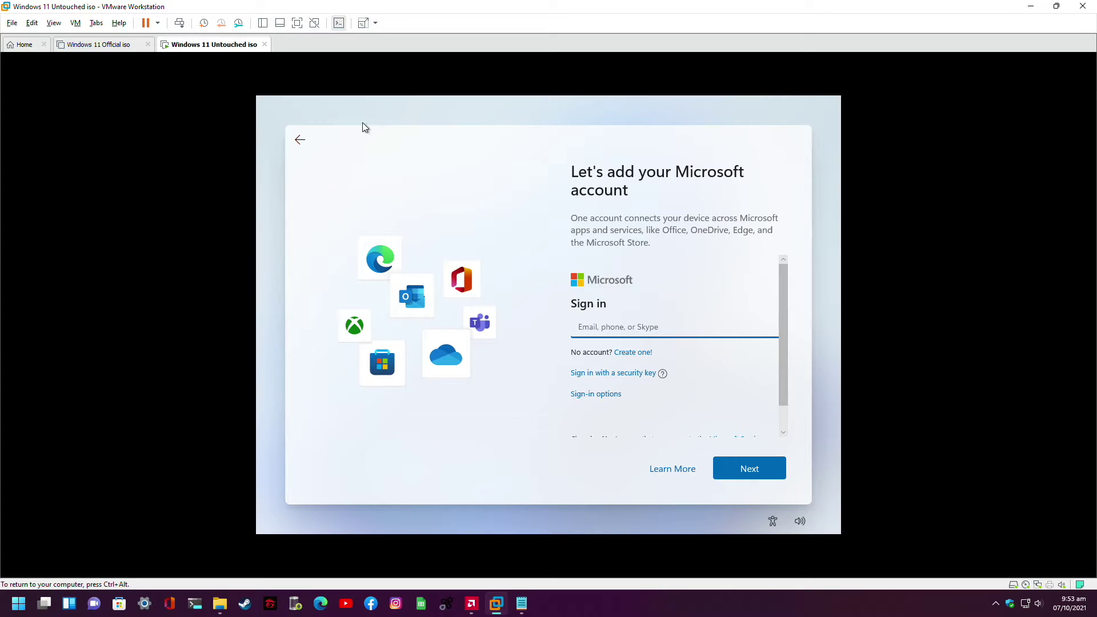
click(300, 142)
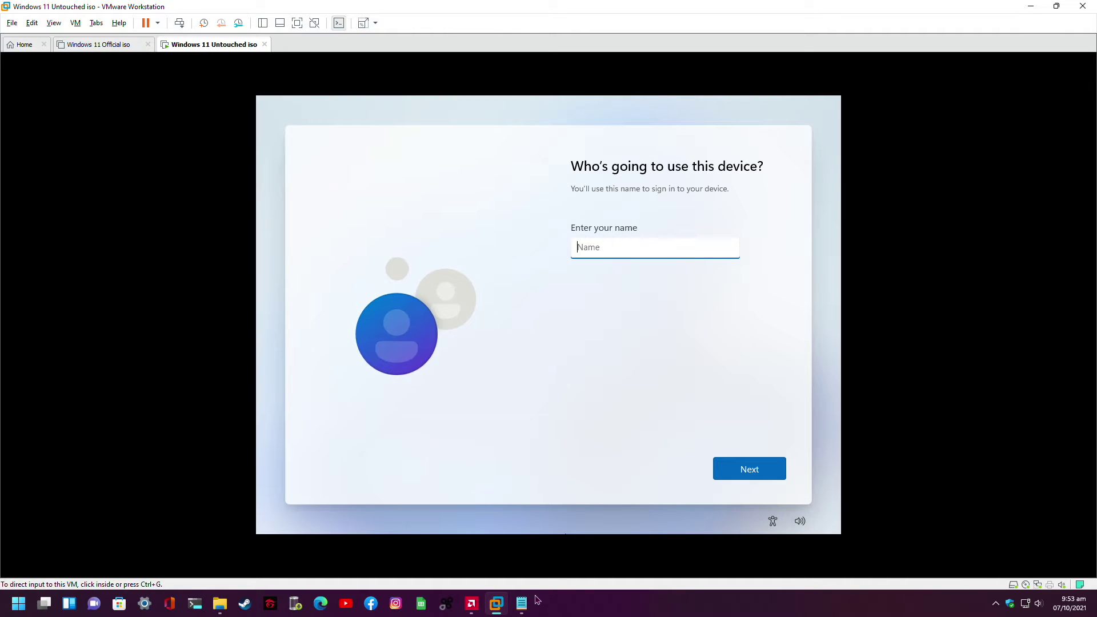
Bring the Notepad note back and write "SEE GUYS NO MORE MICROSOFT ACCOUNT" on a new line
mouse_move(526, 610)
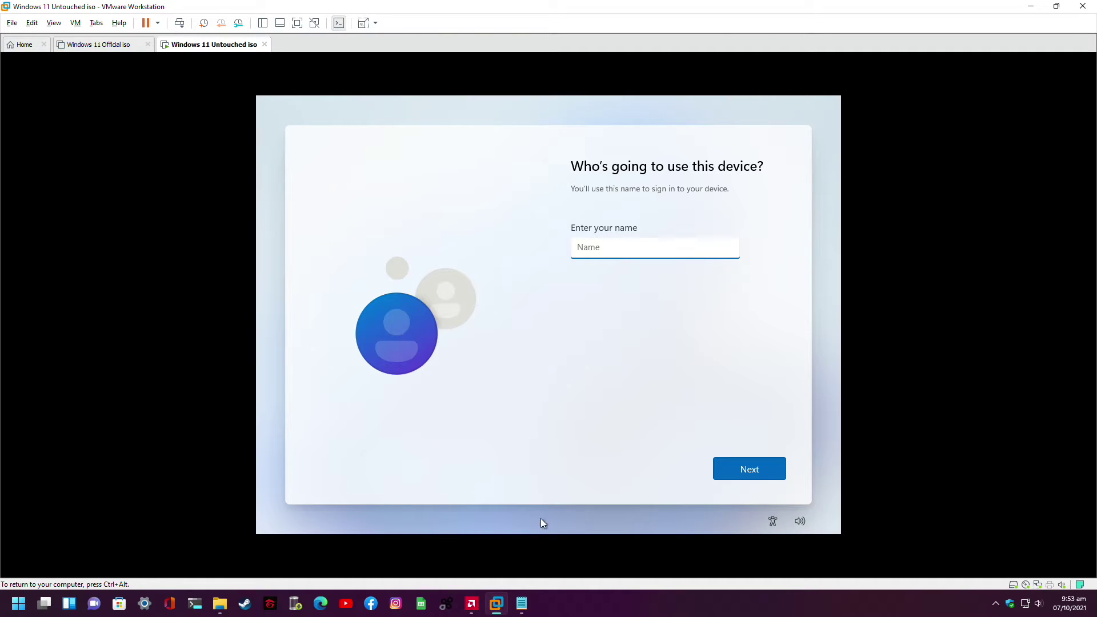
click(523, 606)
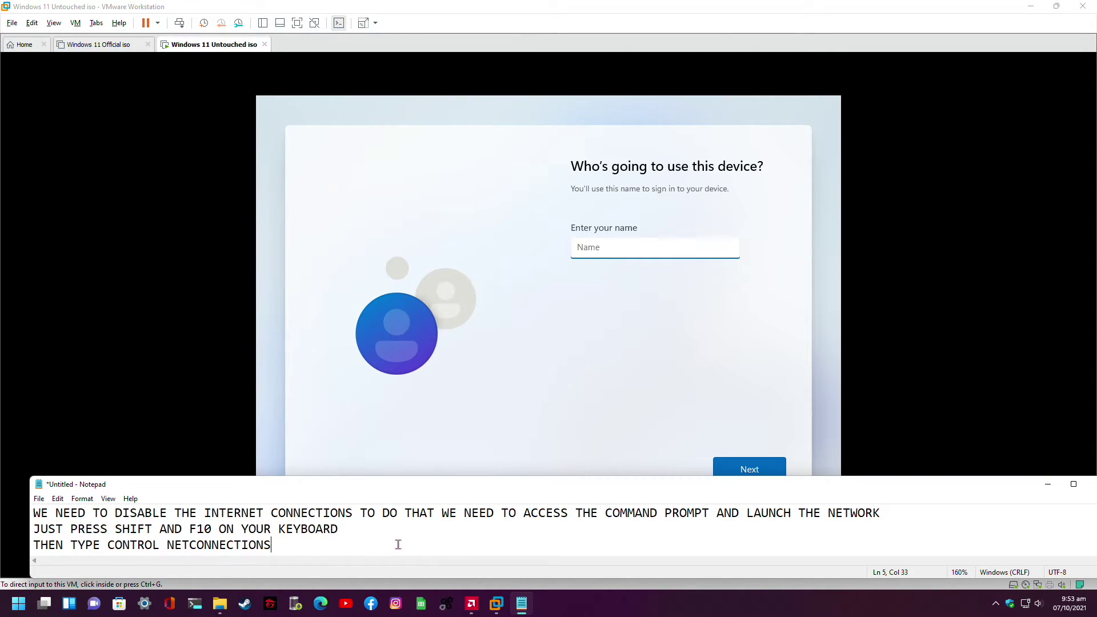
key(Return)
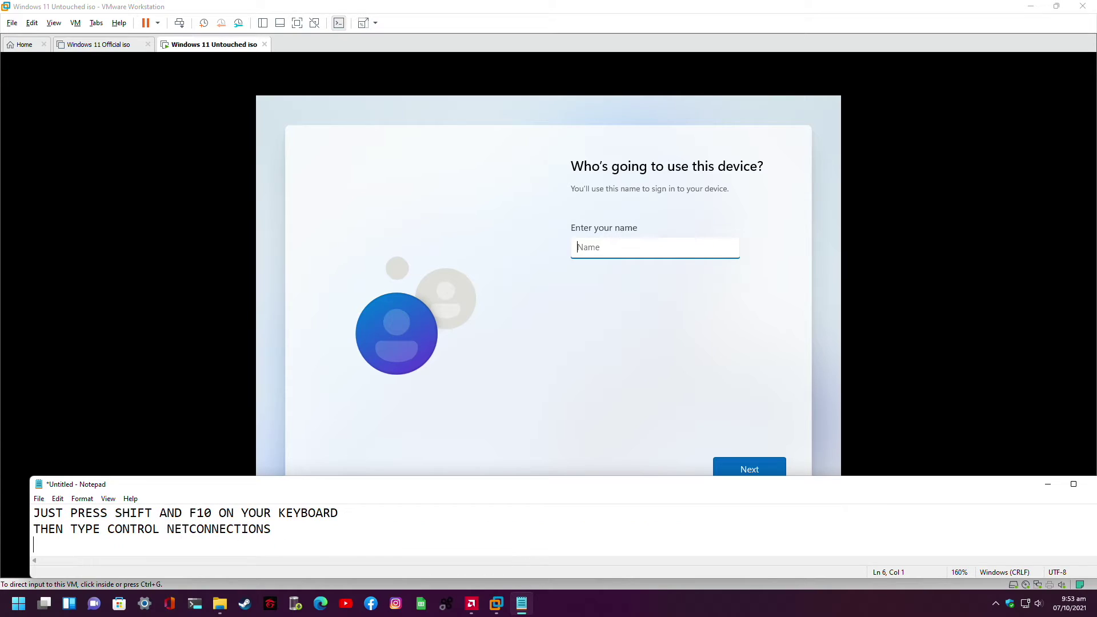
text(see)
key(BackSpace)
key(BackSpace)
key(BackSpace)
text(SEE GUYS NO MORE )
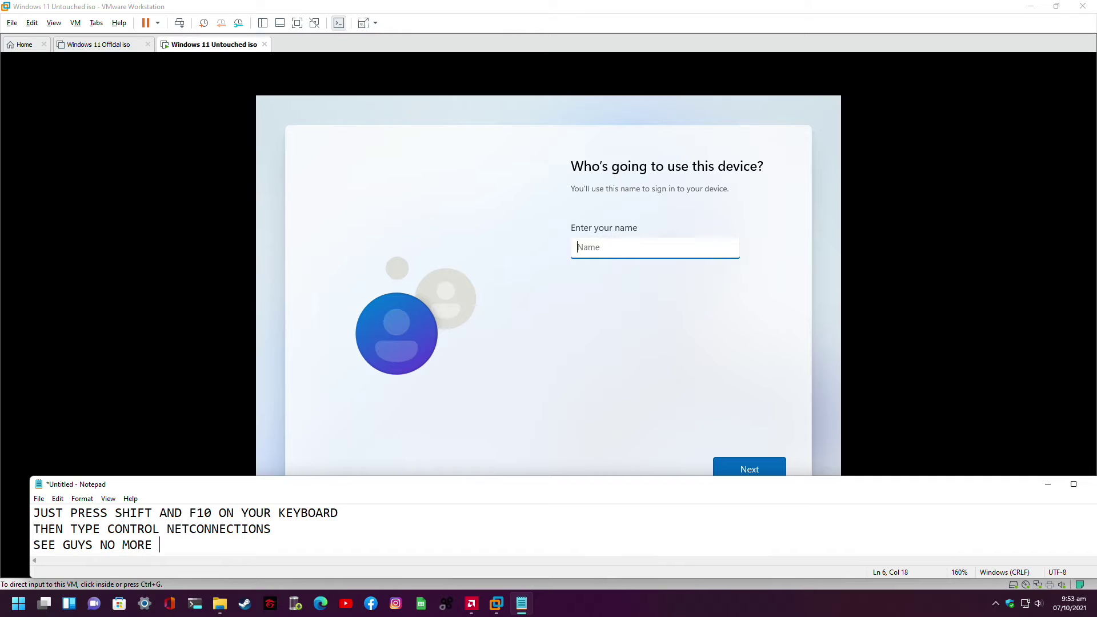
text(MICROSOFT ACCOUNT)
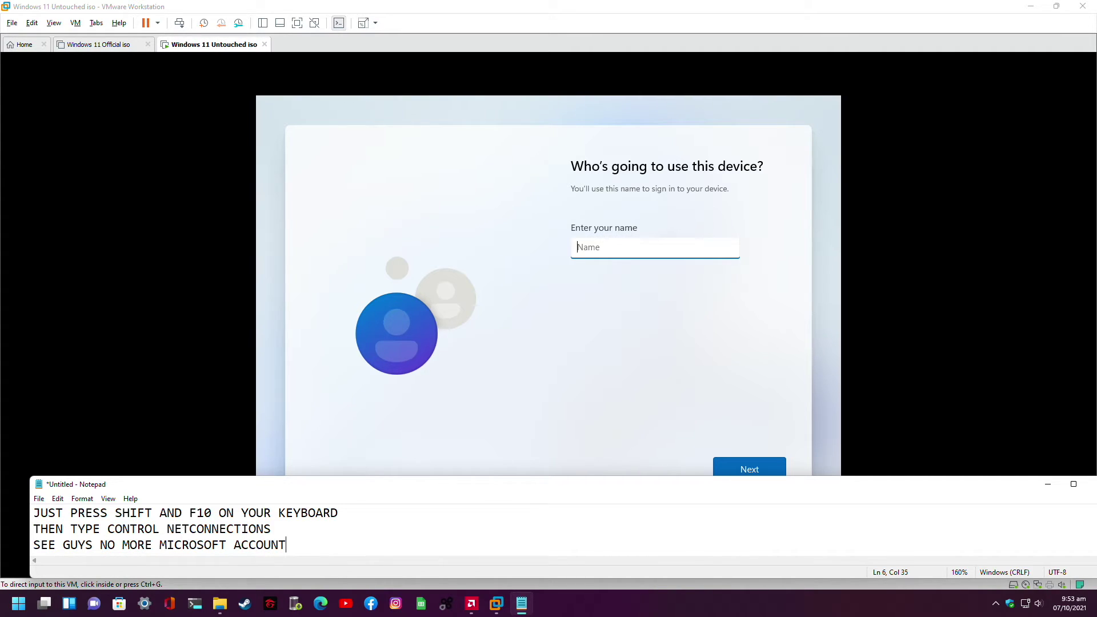
Continue the current note line with "REQUIREMENT REQUIRED FOR WINDOWS 11 HOME"
text( REQUIRESMENT)
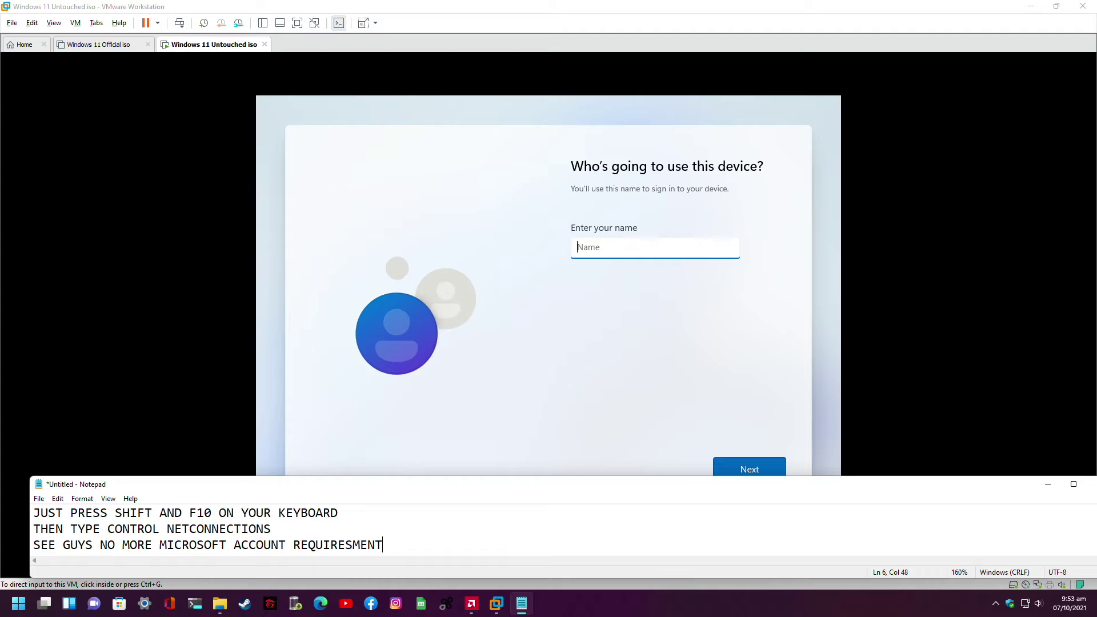
key(BackSpace)
key(BackSpace)
key(BackSpace)
key(BackSpace)
key(BackSpace)
text(MENT)
text(REQUIRED F)
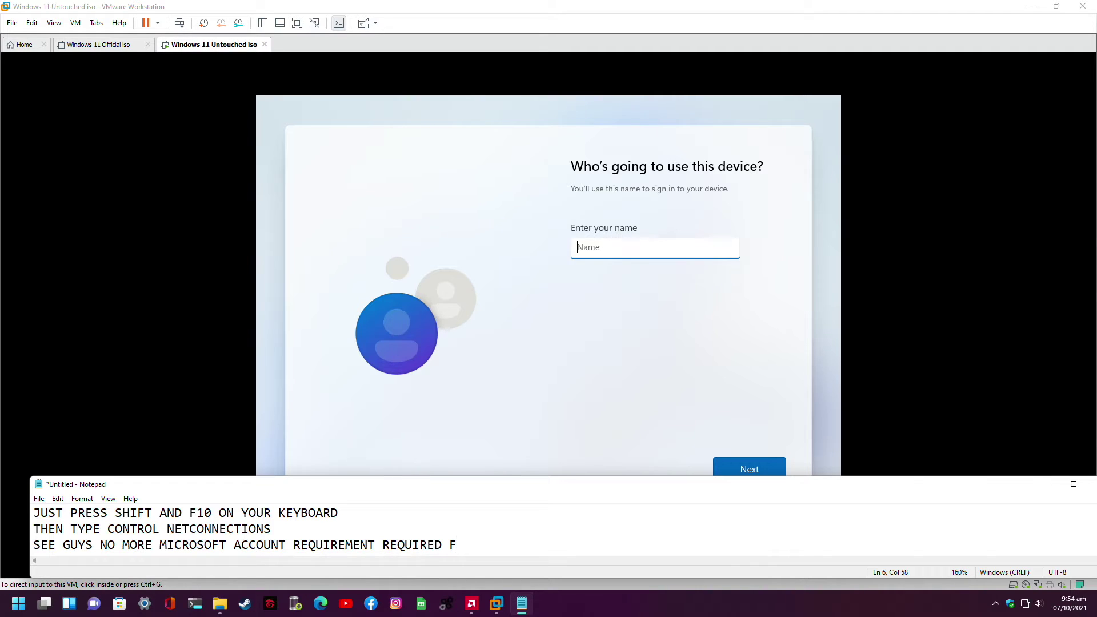
text(OR WINDOWS 11 HOME)
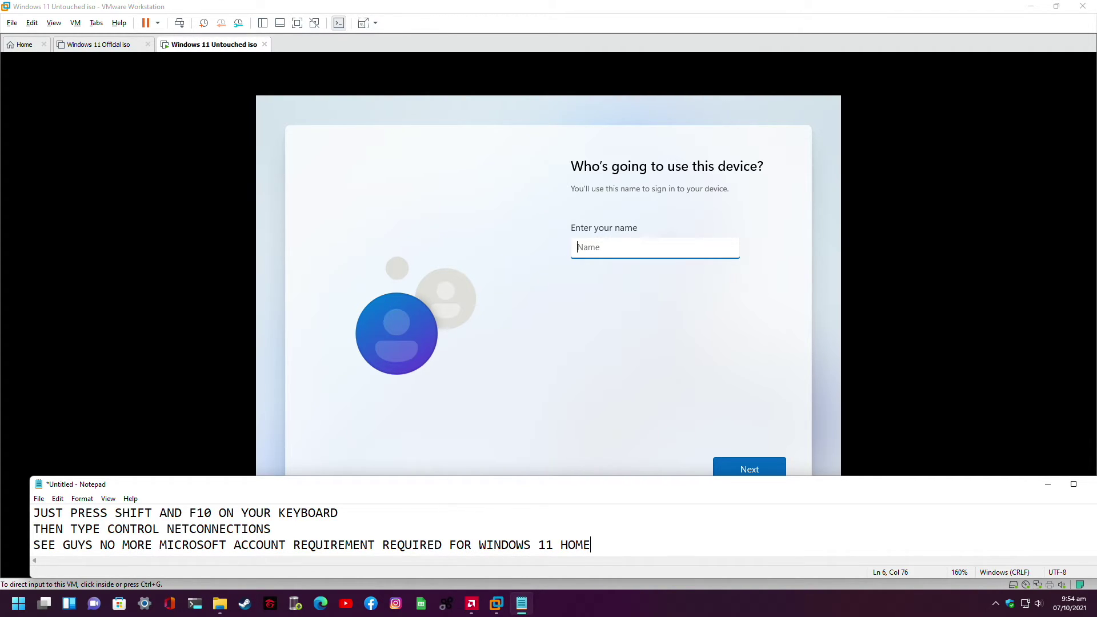
Add the note line "WE CAN CREATE AN OFFLINE/LOCAL ACCOUNT NOW"
key(Return)
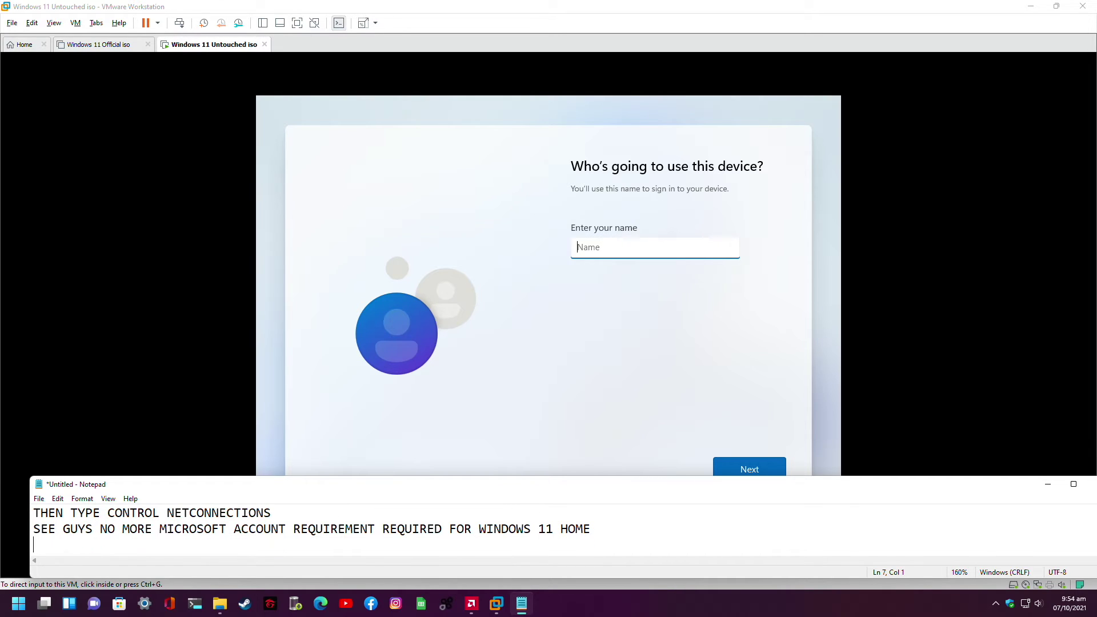
text(WE CAN CREATE AN OF)
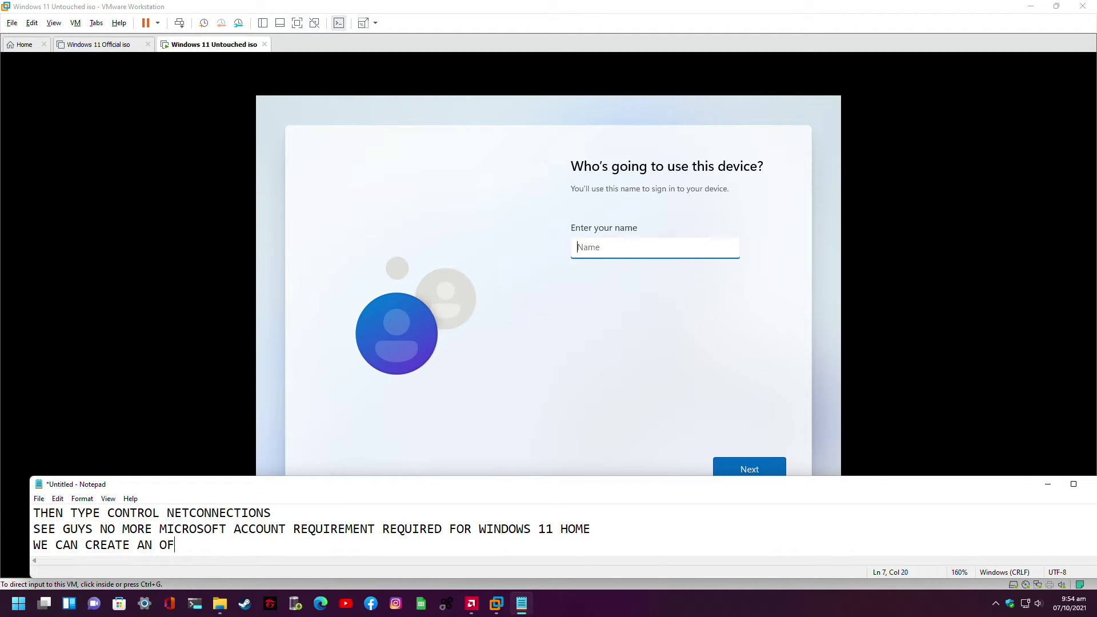
text(FLINE A)
key(BackSpace)
text(/LOCAL A)
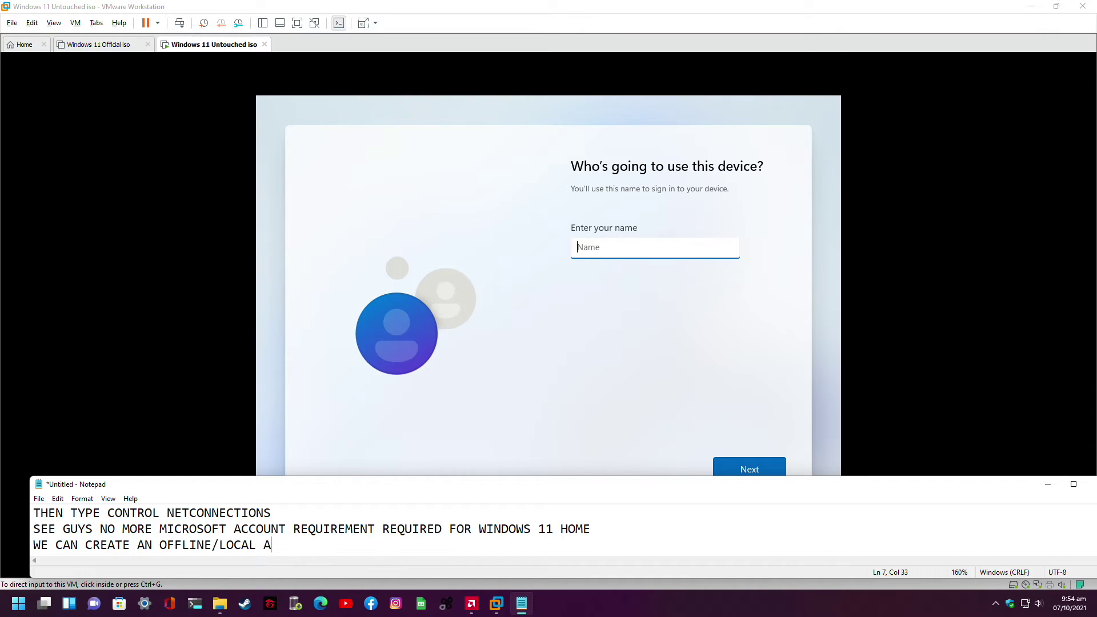
text(CCOUNT NOOW)
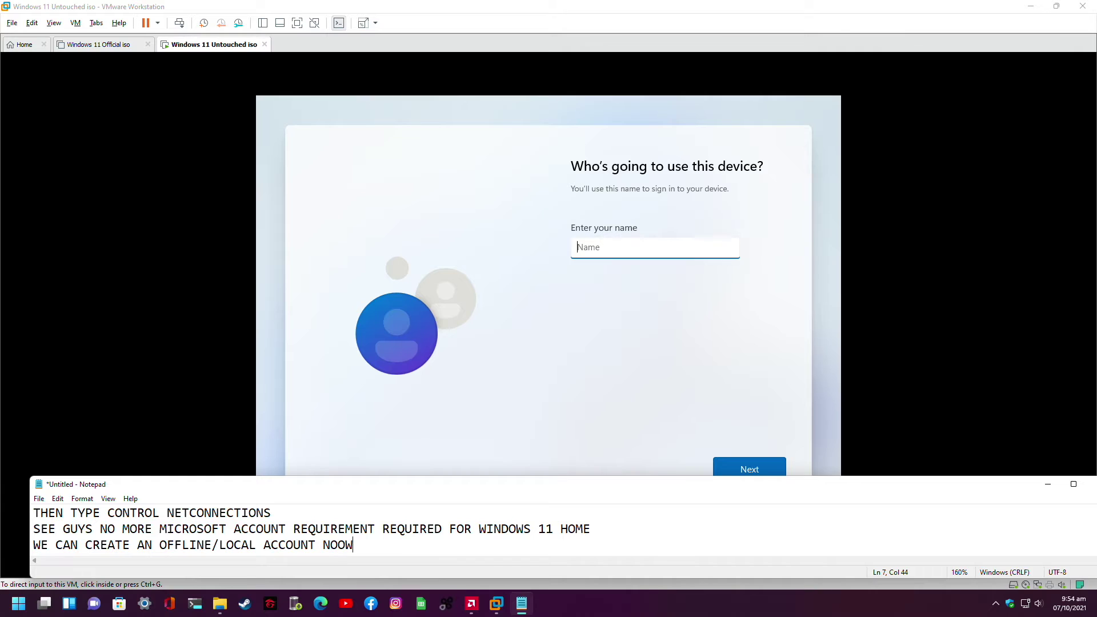
key(BackSpace)
key(BackSpace)
text(W)
Return to the virtual machine, name the local account "User" and continue to the privacy settings
click(560, 260)
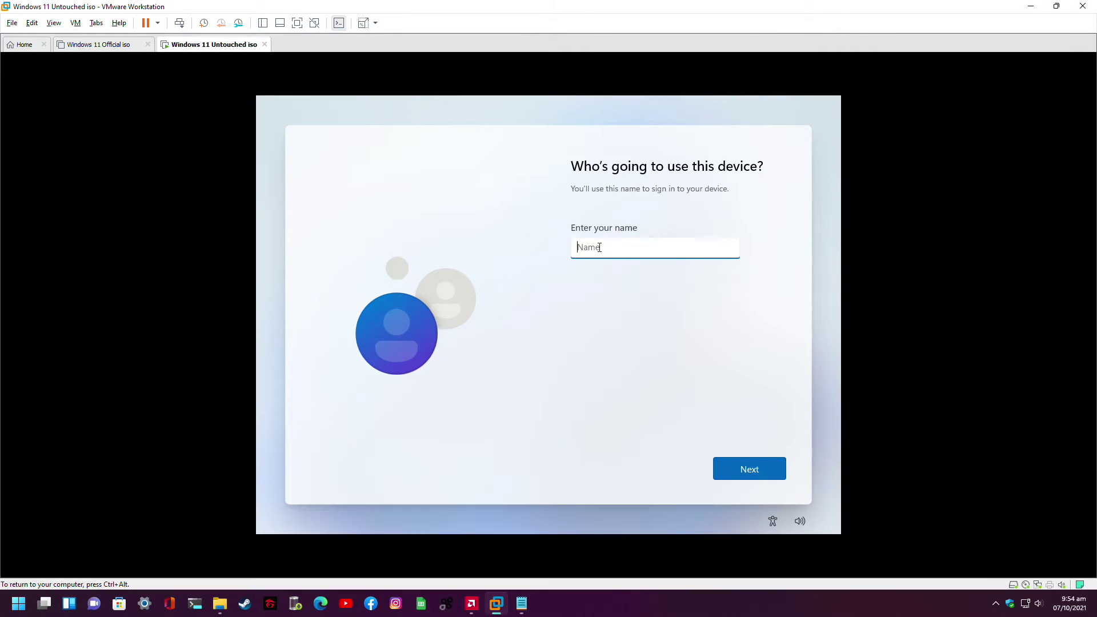
text(User)
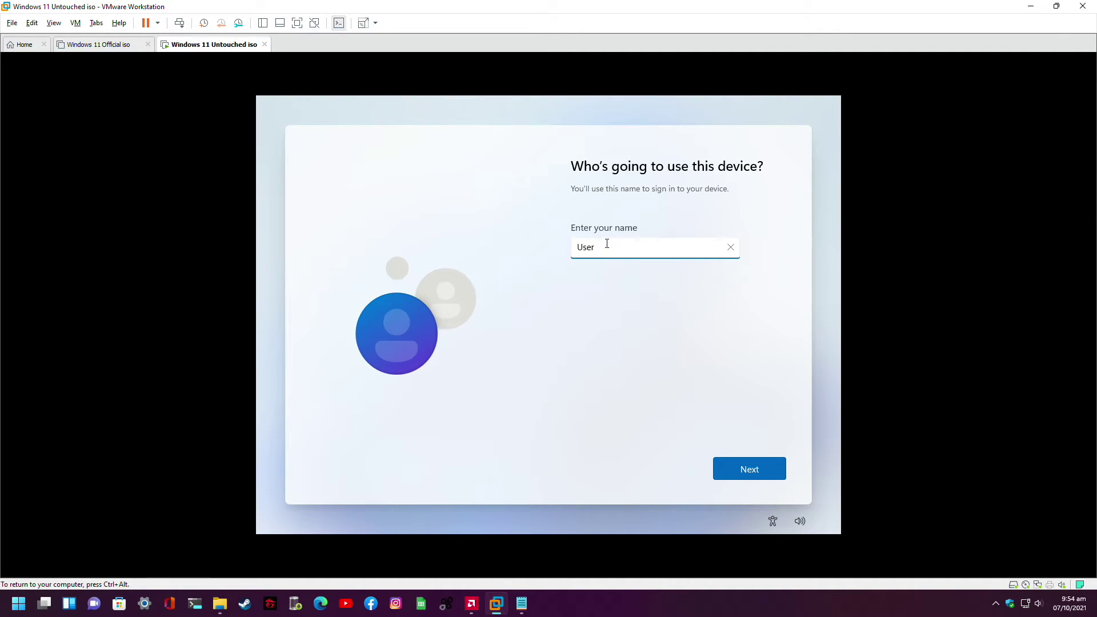
click(766, 475)
click(767, 477)
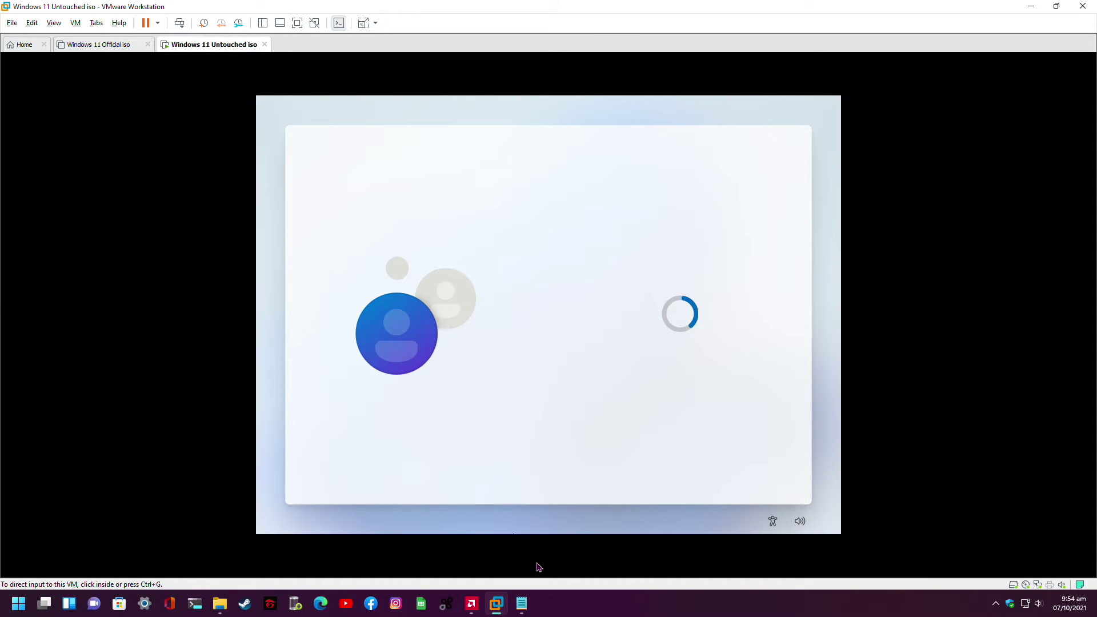
mouse_move(530, 611)
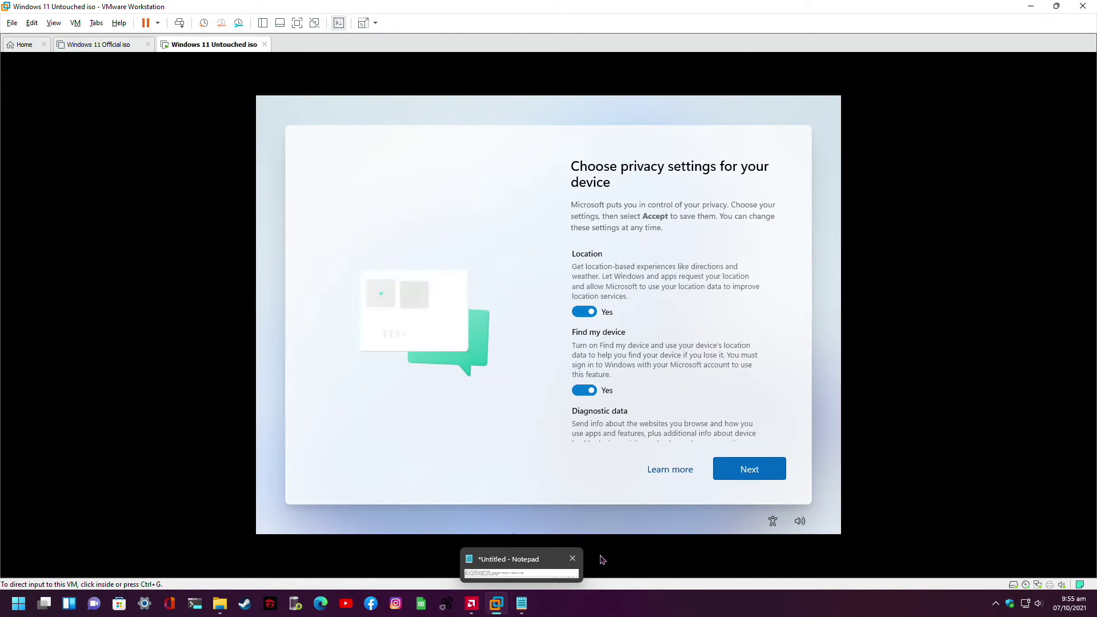
Turn off all the device privacy settings, from Location and Find my device through Advertising ID, and accept them
click(584, 311)
click(585, 380)
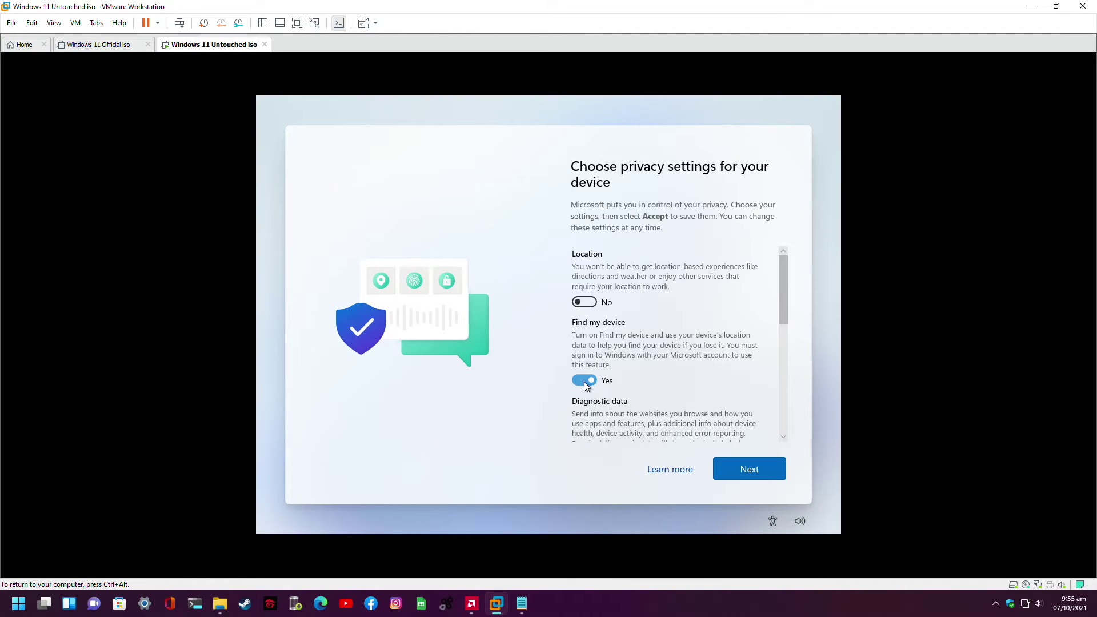
drag(785, 314, 786, 395)
click(584, 262)
click(585, 331)
click(584, 409)
drag(783, 368, 789, 416)
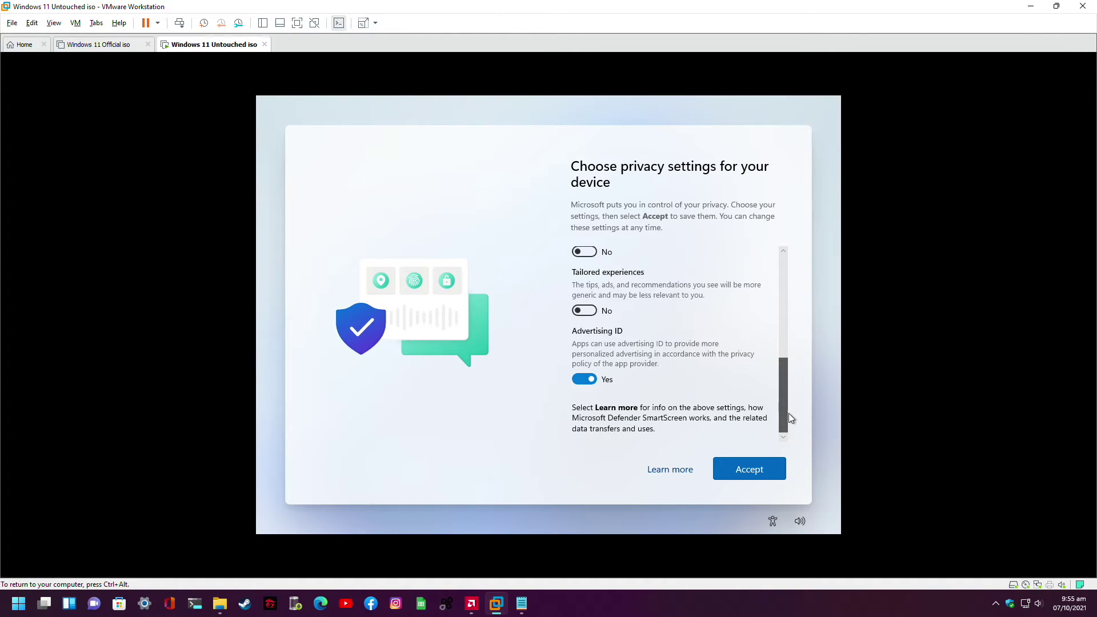
click(575, 378)
click(760, 473)
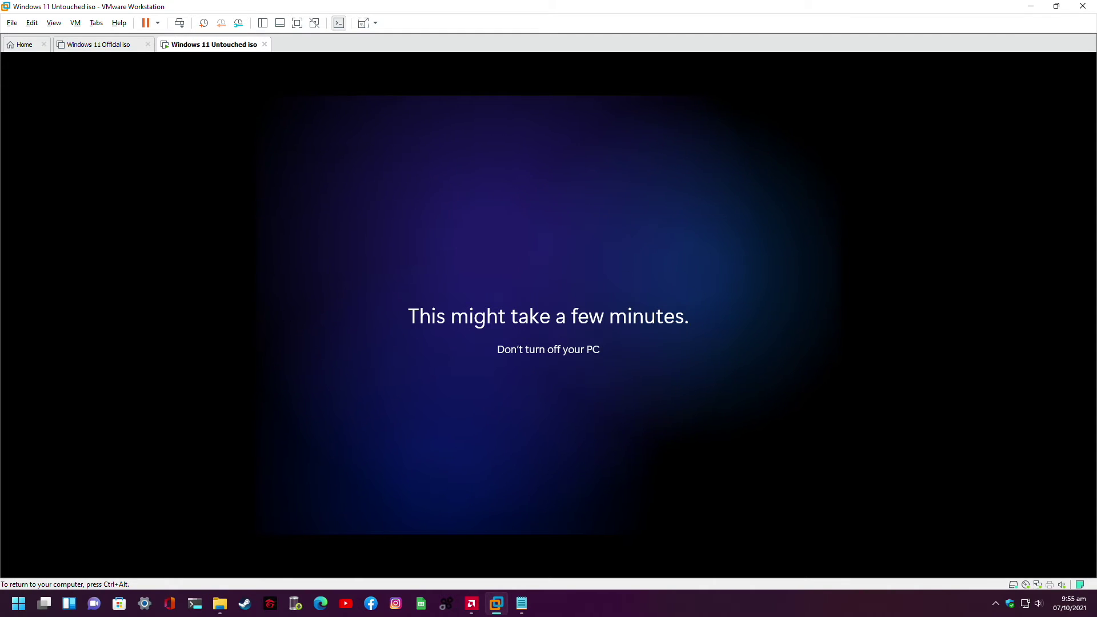
Switch from the virtual machine to the Notepad notes and move their window slightly higher above the taskbar
key(ctrl+alt)
click(931, 445)
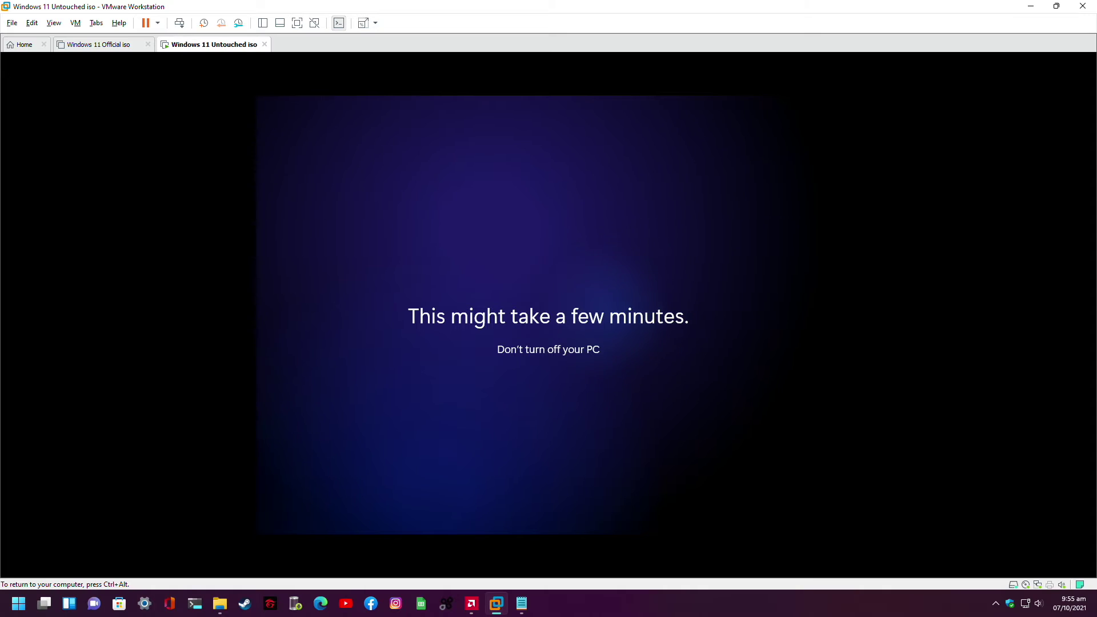
key(ctrl+alt)
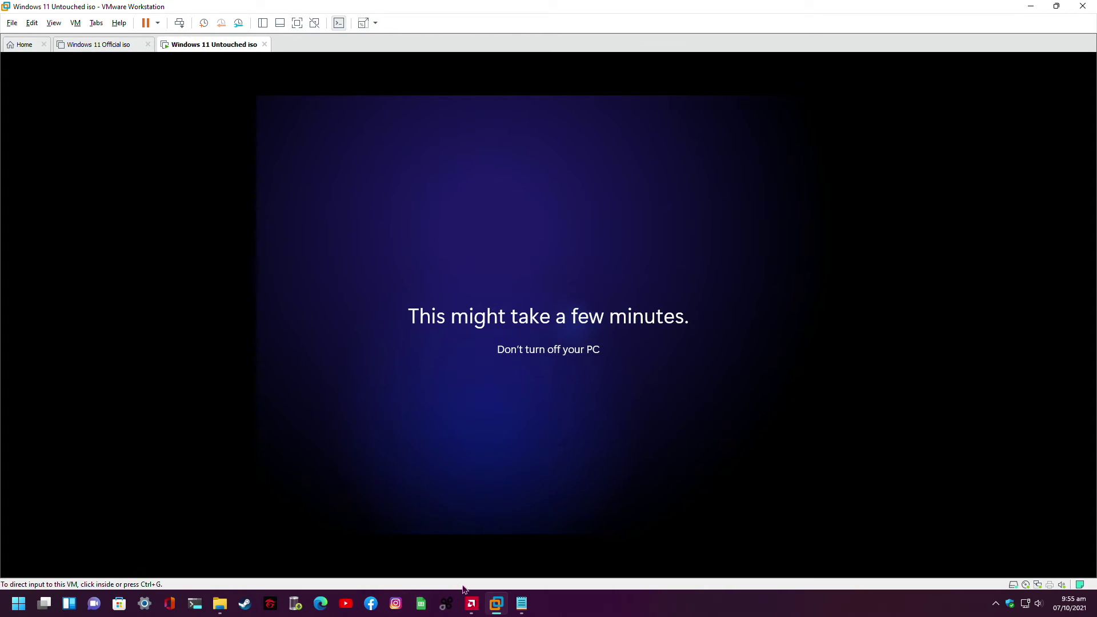
click(521, 610)
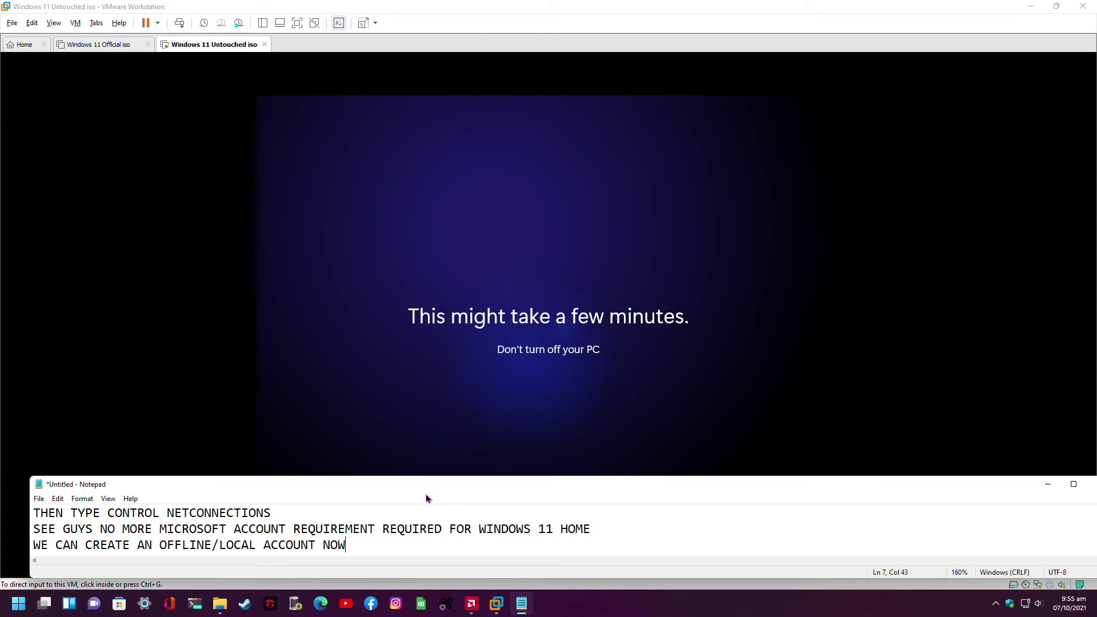
drag(348, 486, 346, 468)
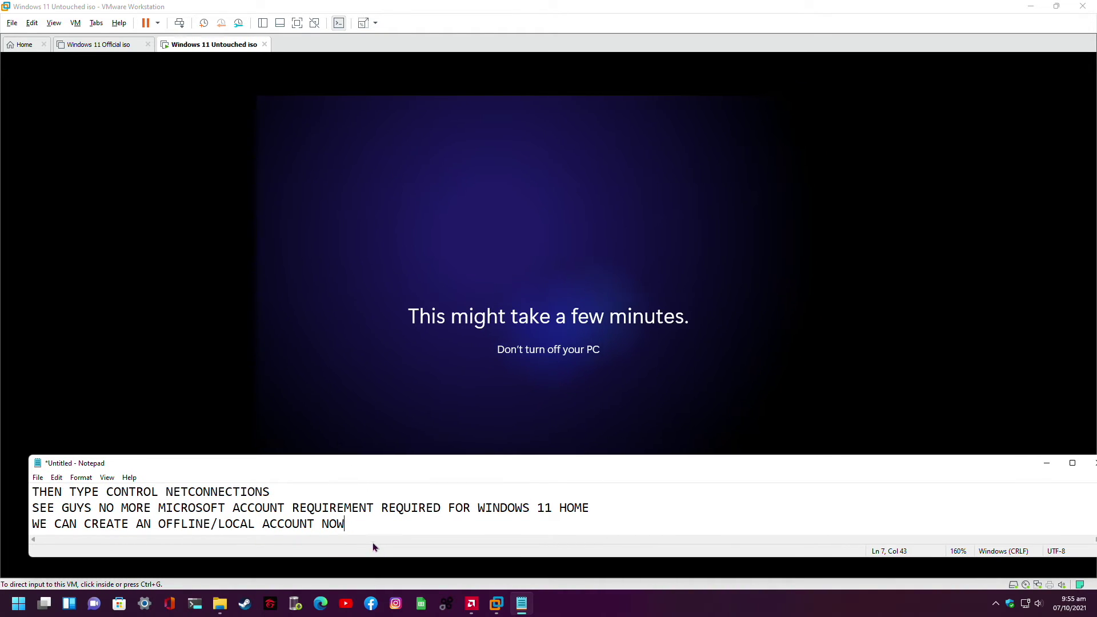
Make the Notepad window taller and delete all the existing note text
drag(346, 524, 24, 490)
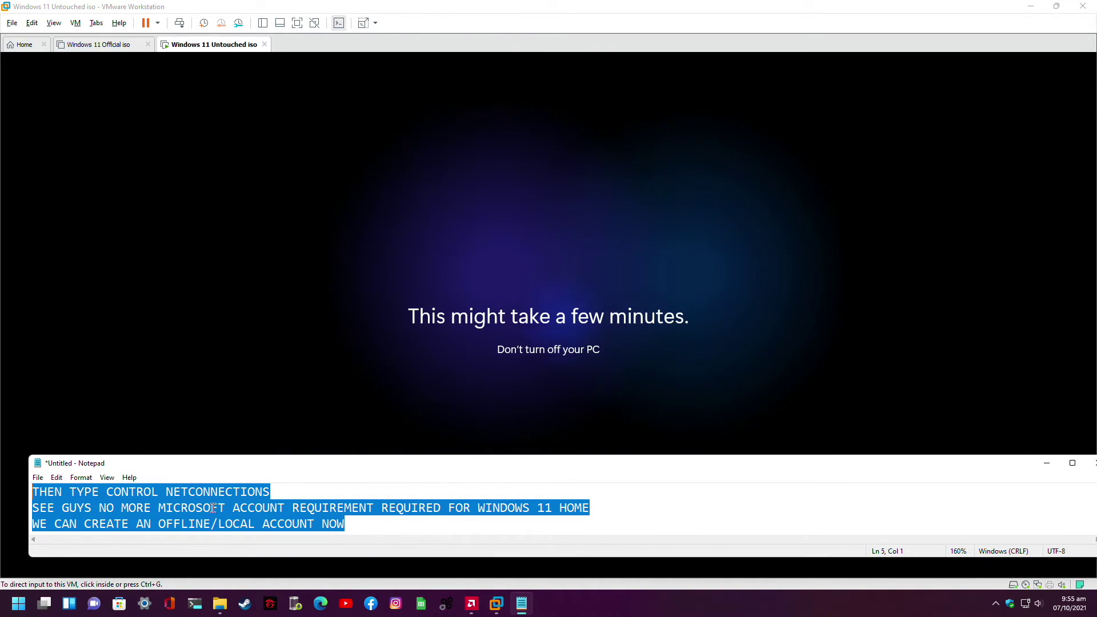
drag(372, 456, 377, 430)
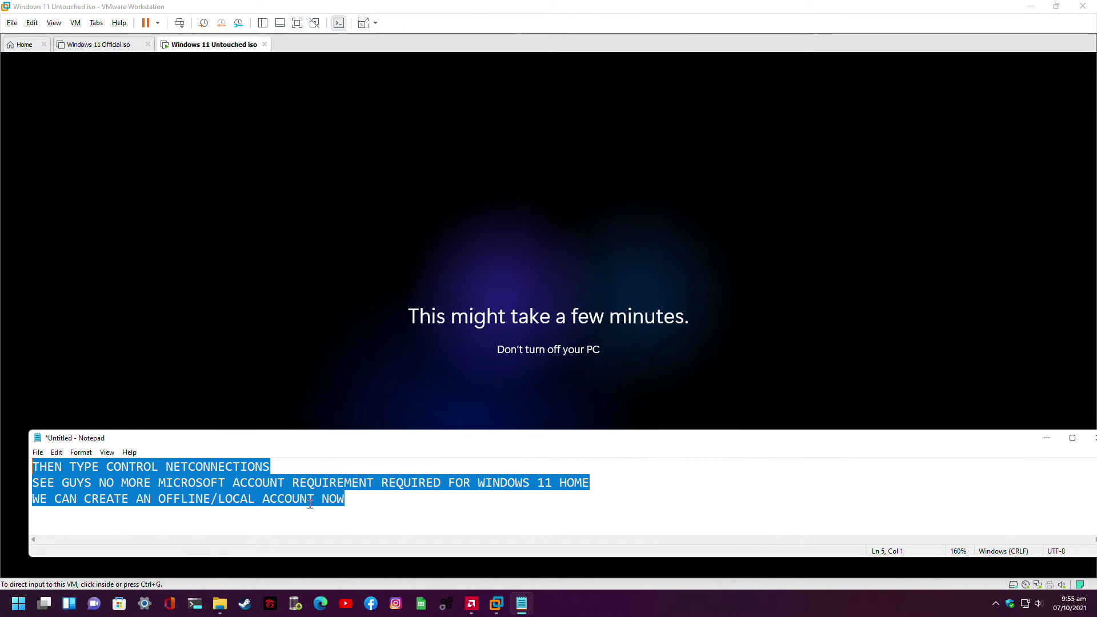
key(Delete)
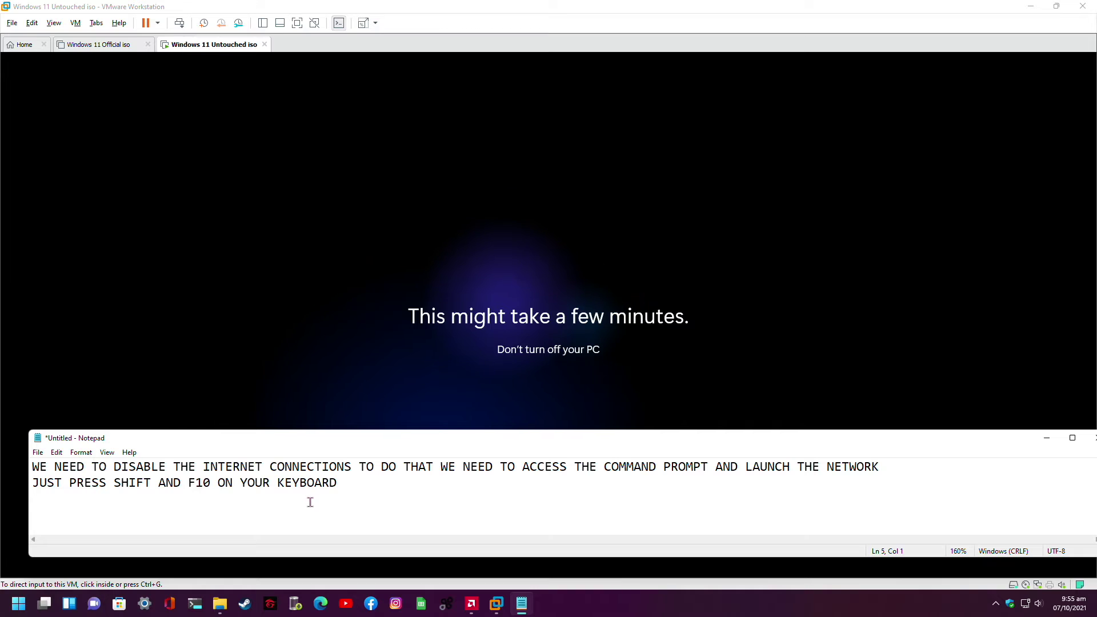
key(Return)
key(ctrl+a)
key(Delete)
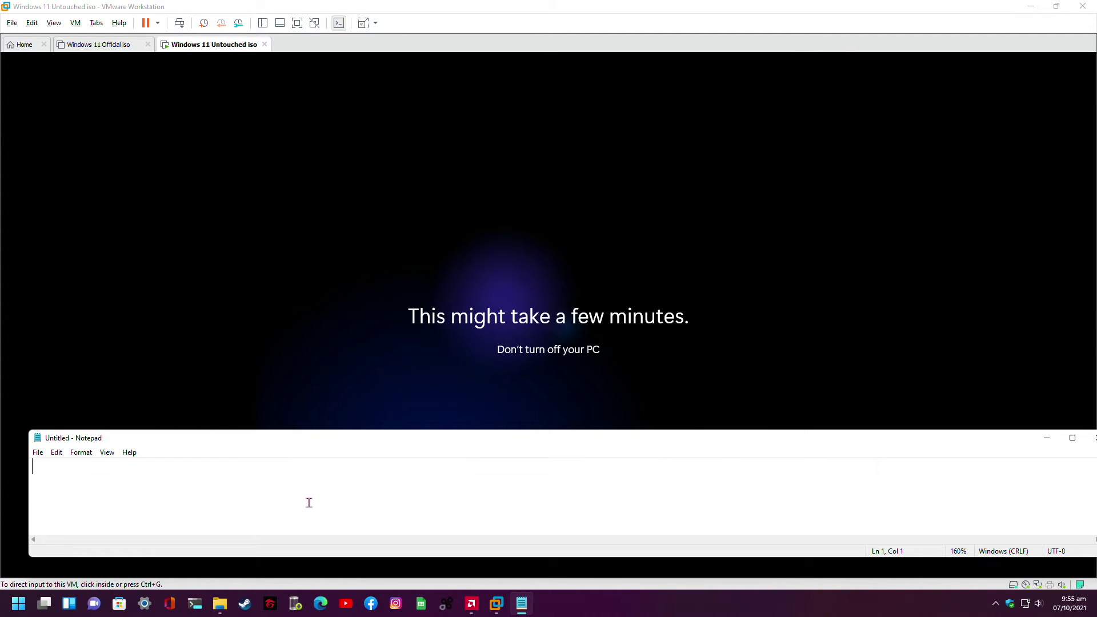
Shorten the Notepad window and start a new note with "WE NEED TO WAIT"
drag(355, 430, 338, 468)
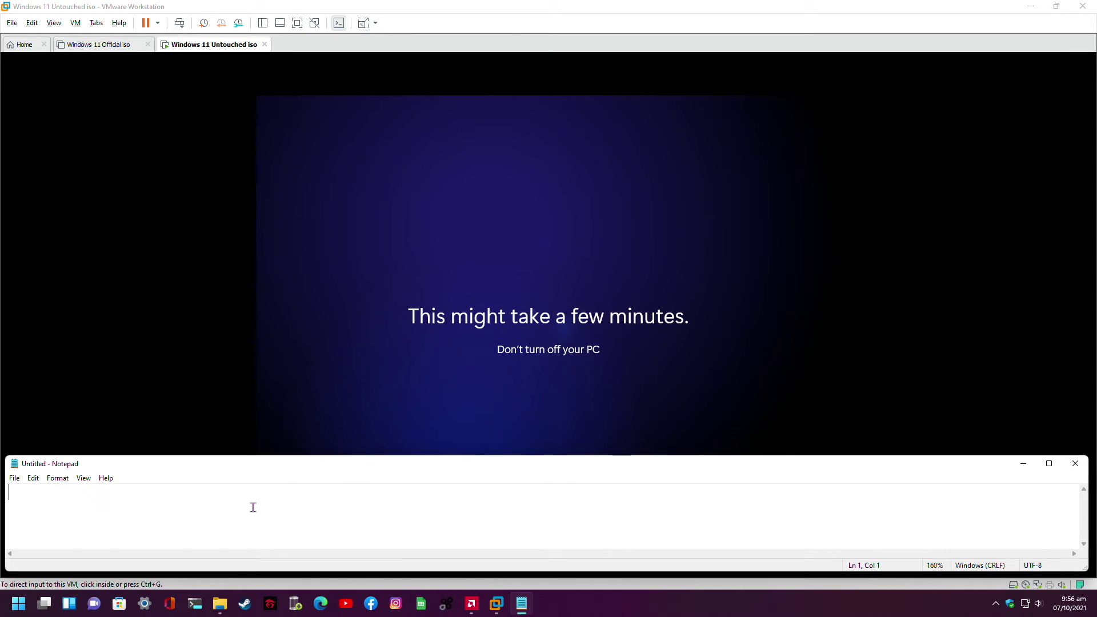
text(W)
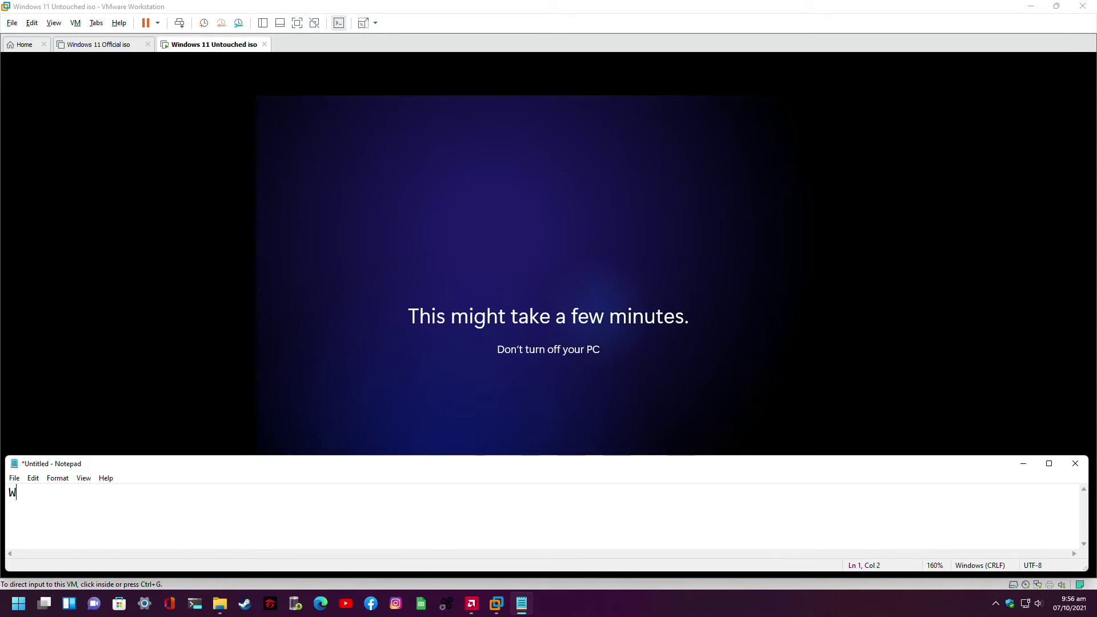
text(E N)
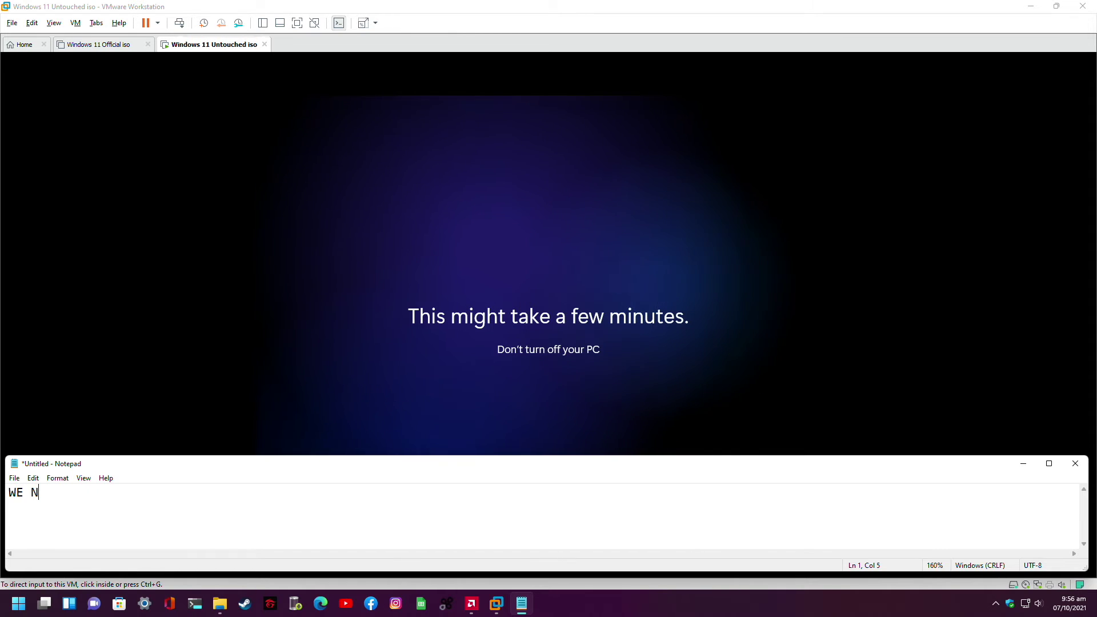
text(EED TO WAIT)
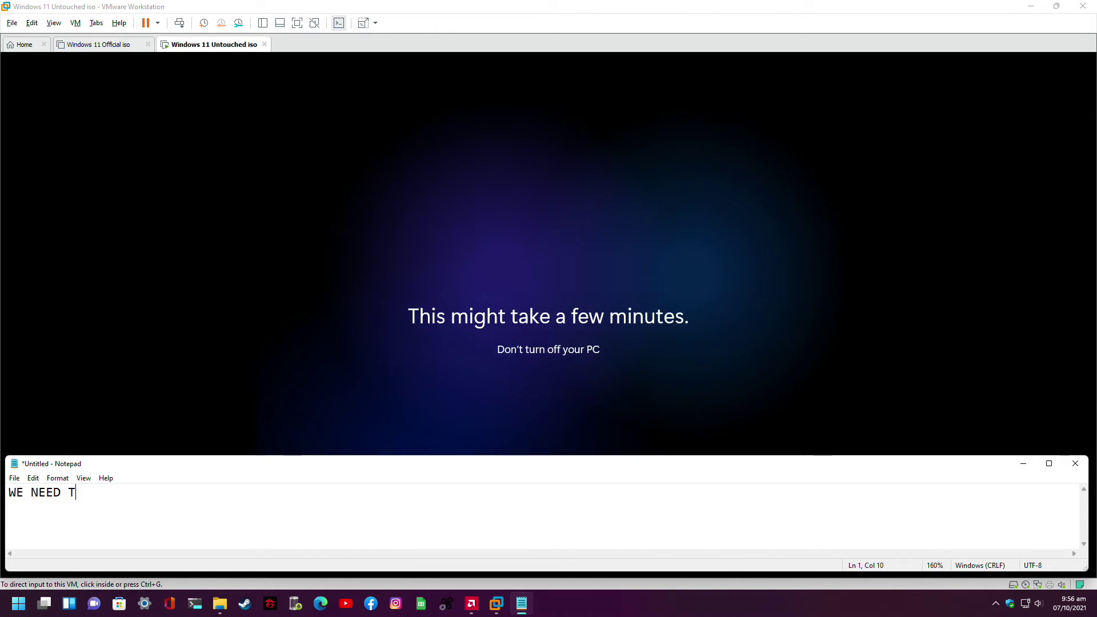